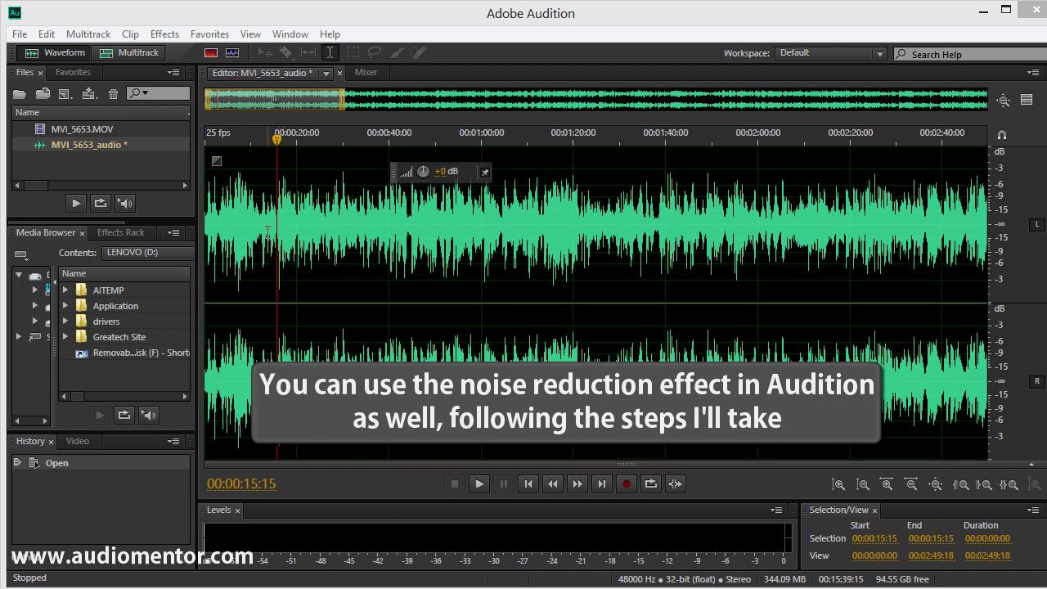
Step: Clear the selection and play the noisy MVI_5653_audio track from 0:12 to about 0:21
{"action": "left_click_drag", "start_coordinate": [273, 231], "coordinate": [562, 240]}
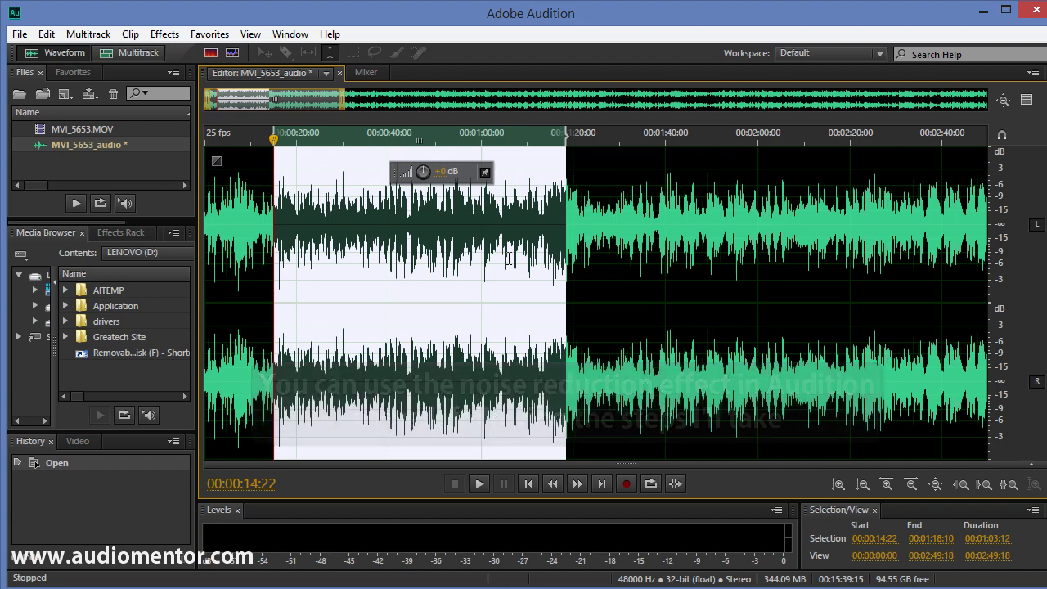
{"action": "scroll", "coordinate": [291, 296], "scroll_direction": "down", "scroll_amount": 2}
{"action": "left_click", "coordinate": [237, 245]}
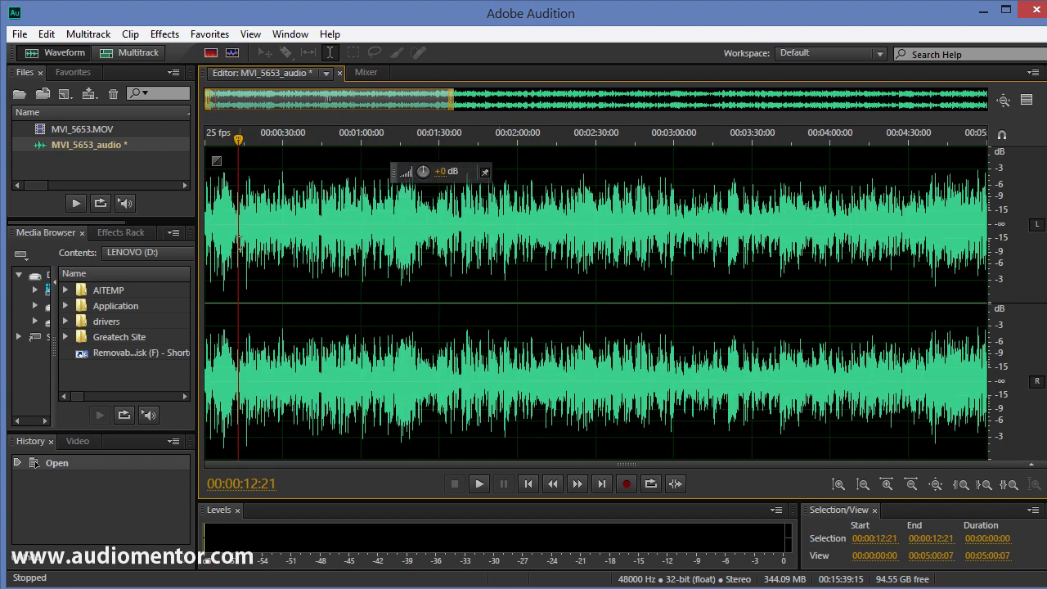
{"action": "key", "text": "space"}
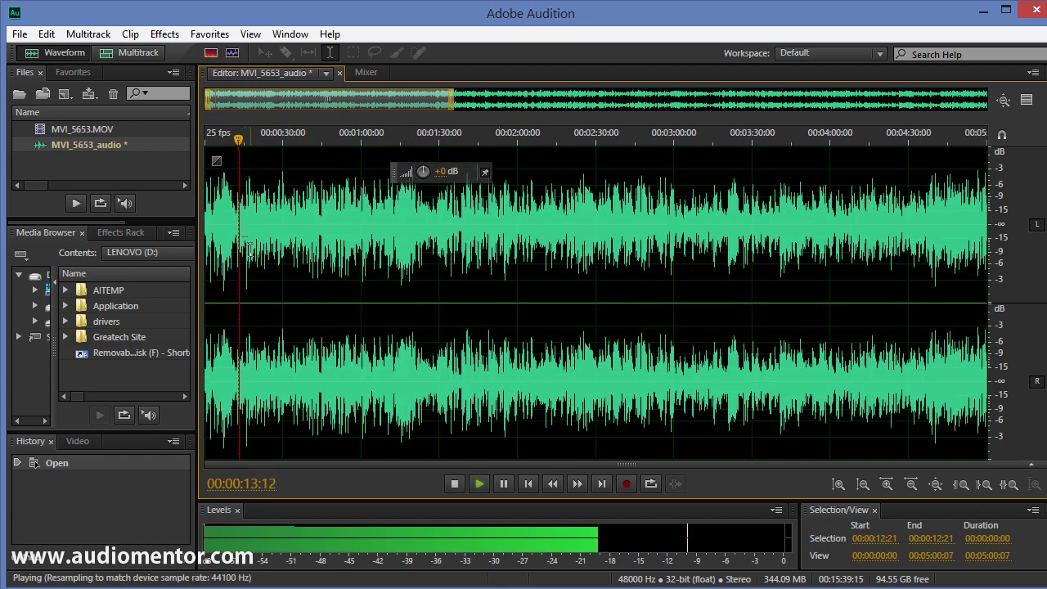
{"action": "scroll", "coordinate": [258, 260], "scroll_direction": "up", "scroll_amount": 3}
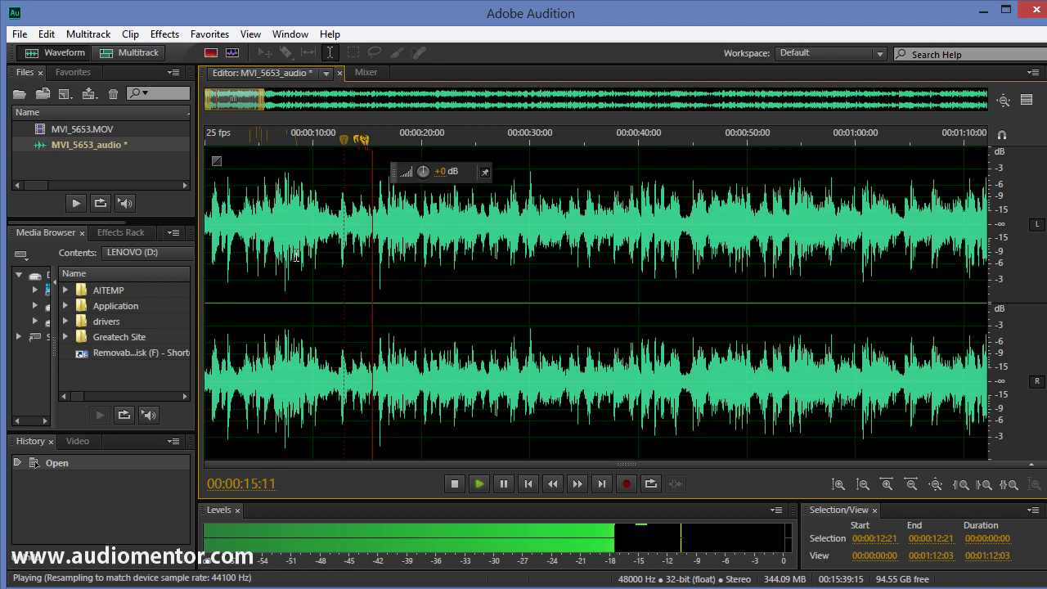
{"action": "scroll", "coordinate": [302, 260], "scroll_direction": "down", "scroll_amount": 1}
{"action": "scroll", "coordinate": [303, 260], "scroll_direction": "down", "scroll_amount": 1}
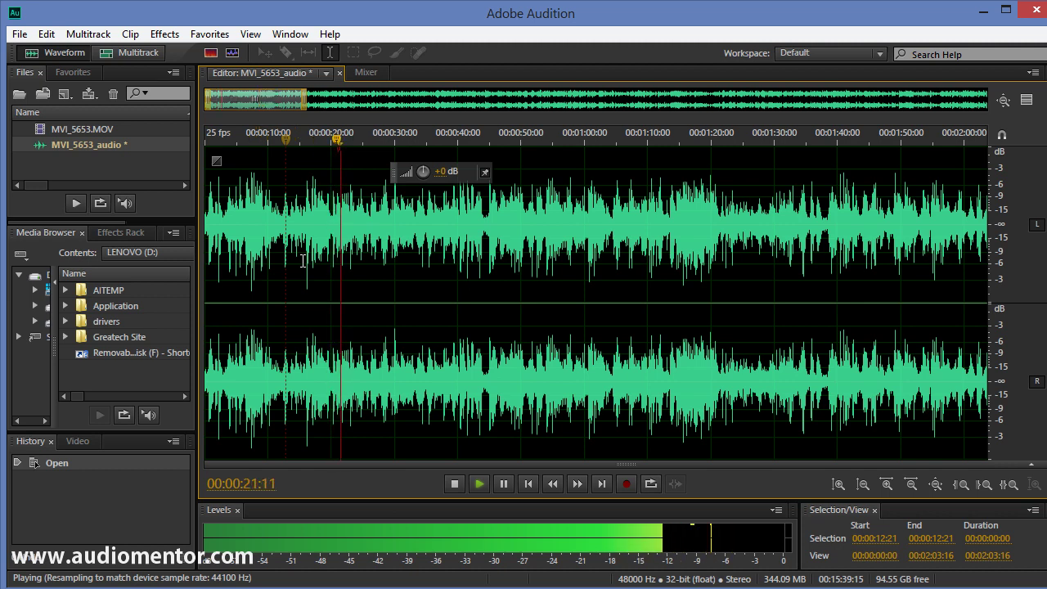
{"action": "key", "text": "space"}
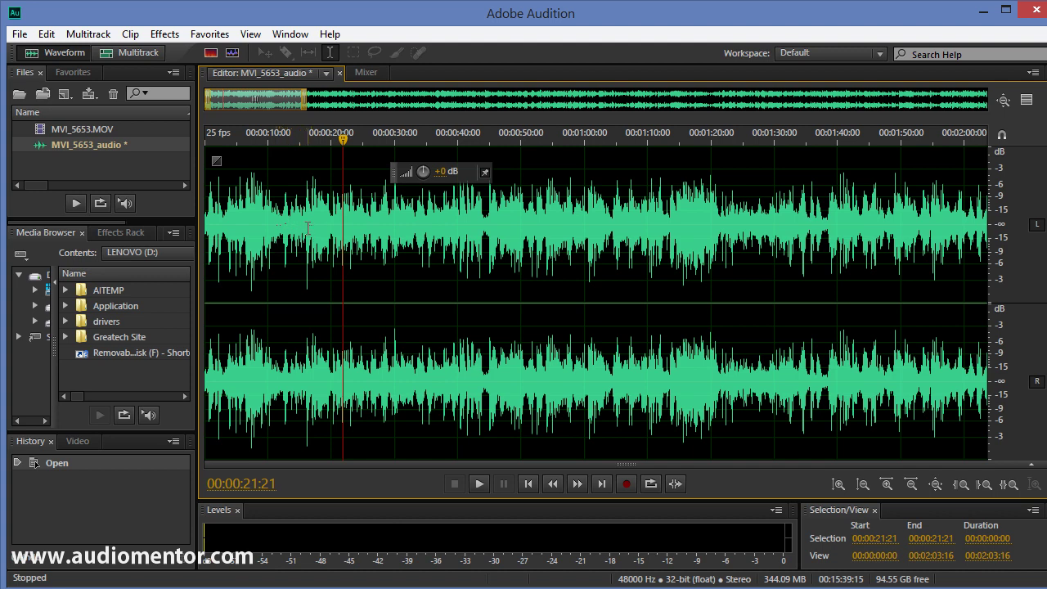
Step: Select the speech from 0:14 to 0:48 and apply Effects > VST > iZotope RX 2 Denoiser
{"action": "left_click_drag", "start_coordinate": [297, 226], "coordinate": [512, 236]}
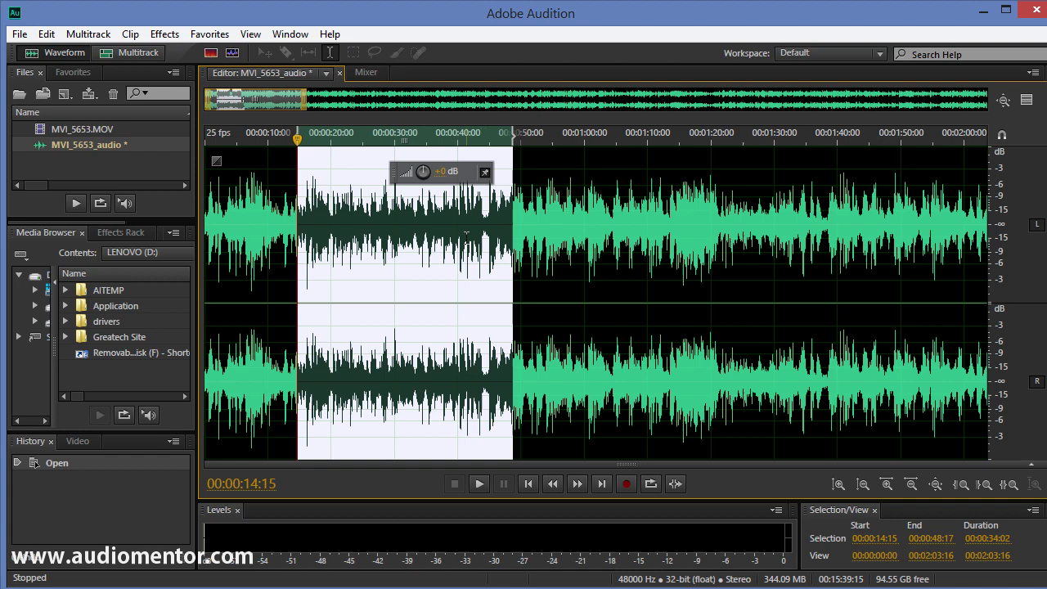
{"action": "left_click", "coordinate": [165, 35]}
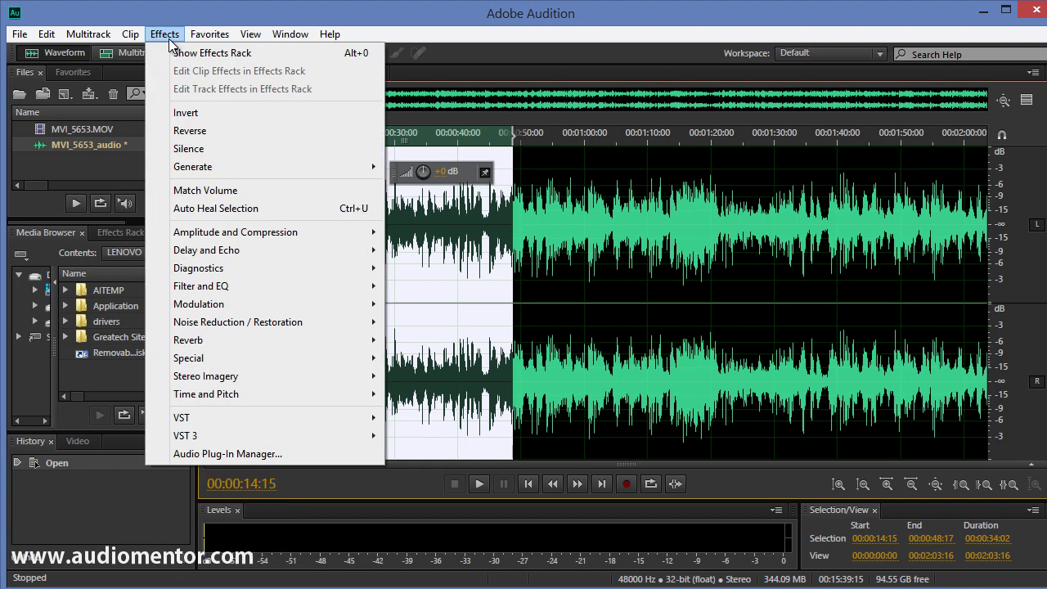
{"action": "mouse_move", "coordinate": [256, 426]}
{"action": "mouse_move", "coordinate": [417, 426]}
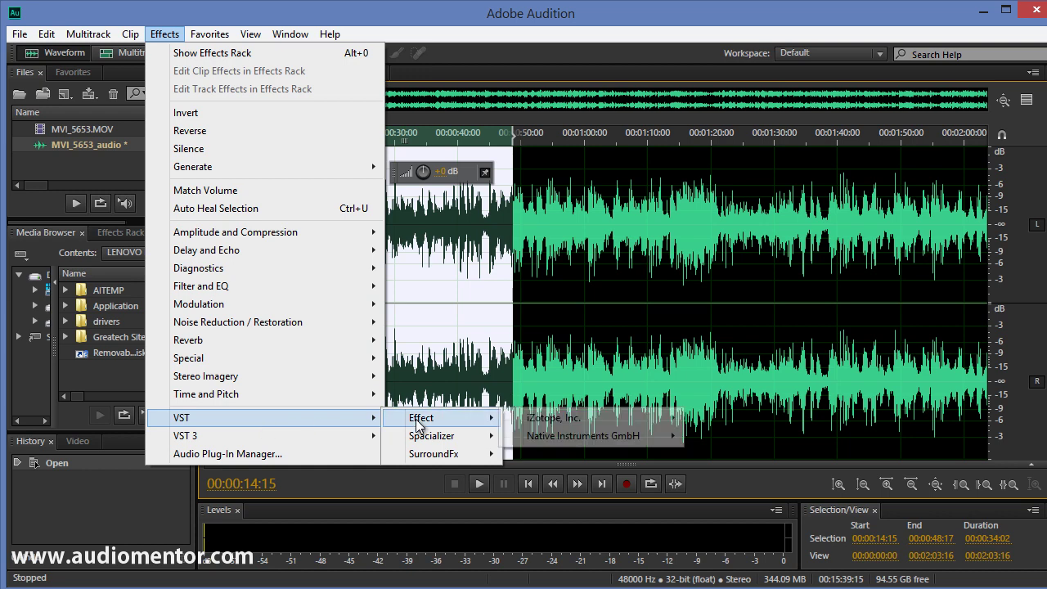
{"action": "mouse_move", "coordinate": [576, 422]}
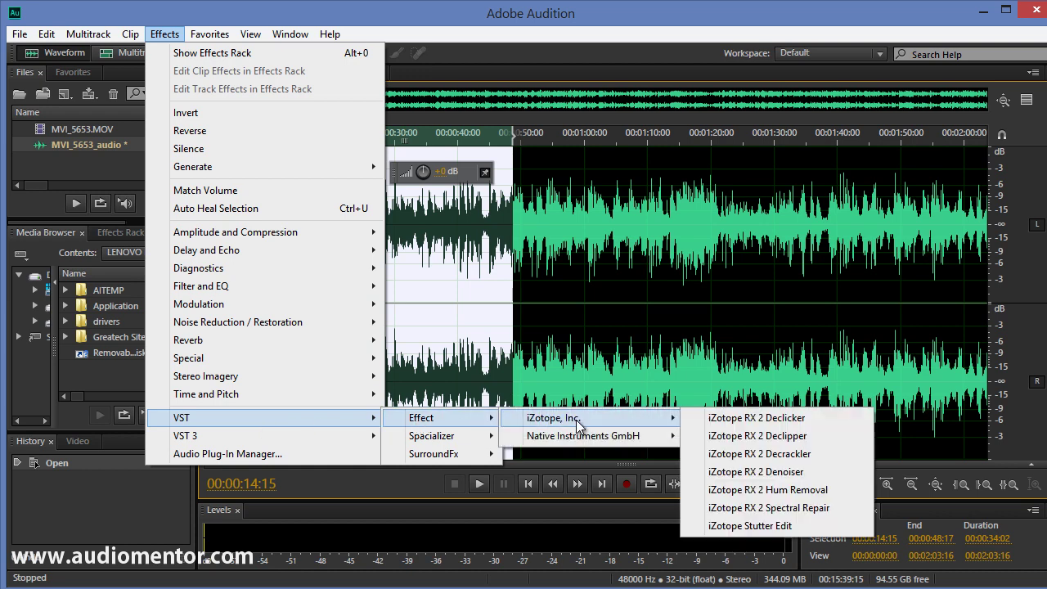
{"action": "left_click", "coordinate": [764, 474]}
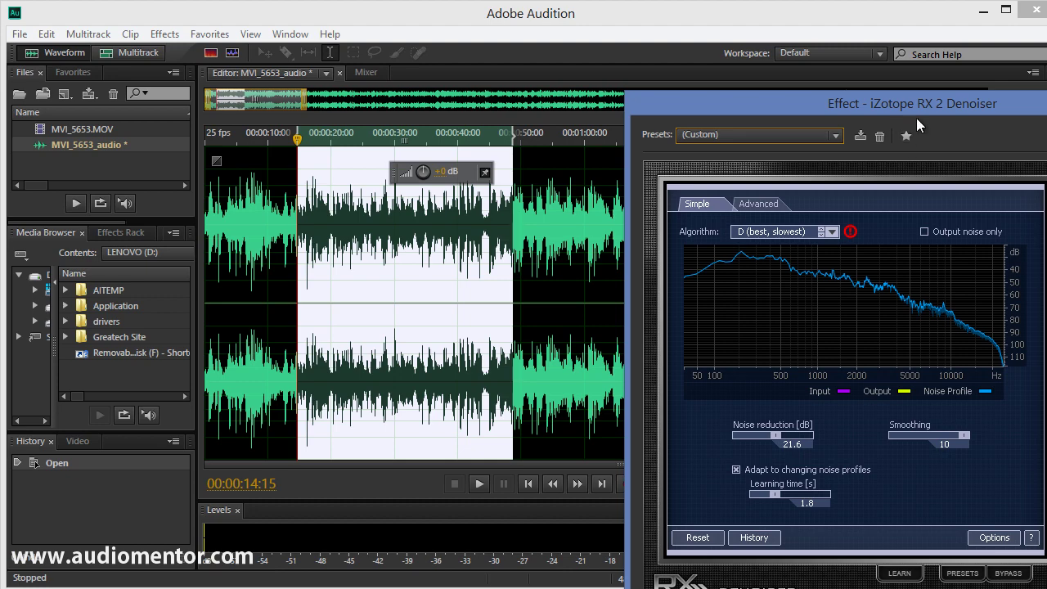
Step: Bring the Denoiser window fully into view and load its (Default) preset
{"action": "left_click_drag", "start_coordinate": [916, 118], "coordinate": [542, 98]}
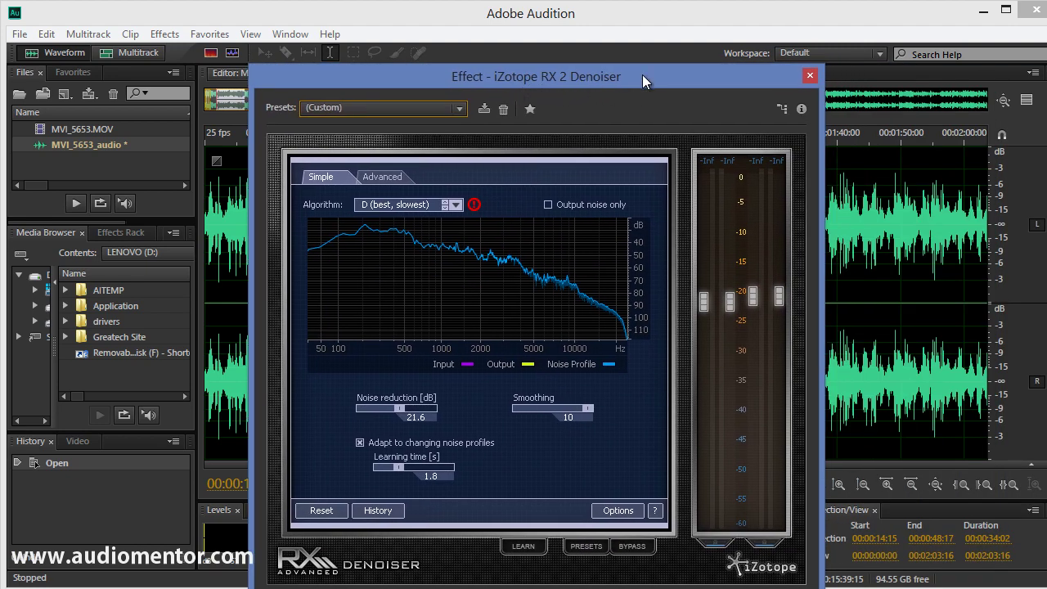
{"action": "left_click_drag", "start_coordinate": [545, 76], "coordinate": [728, 34]}
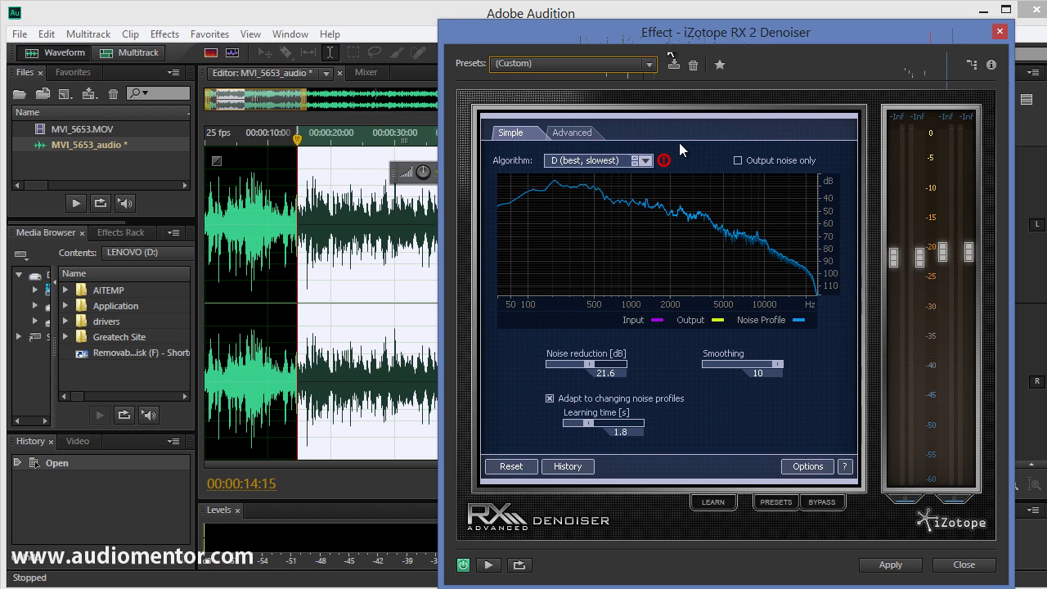
{"action": "left_click", "coordinate": [624, 63]}
{"action": "left_click", "coordinate": [575, 84]}
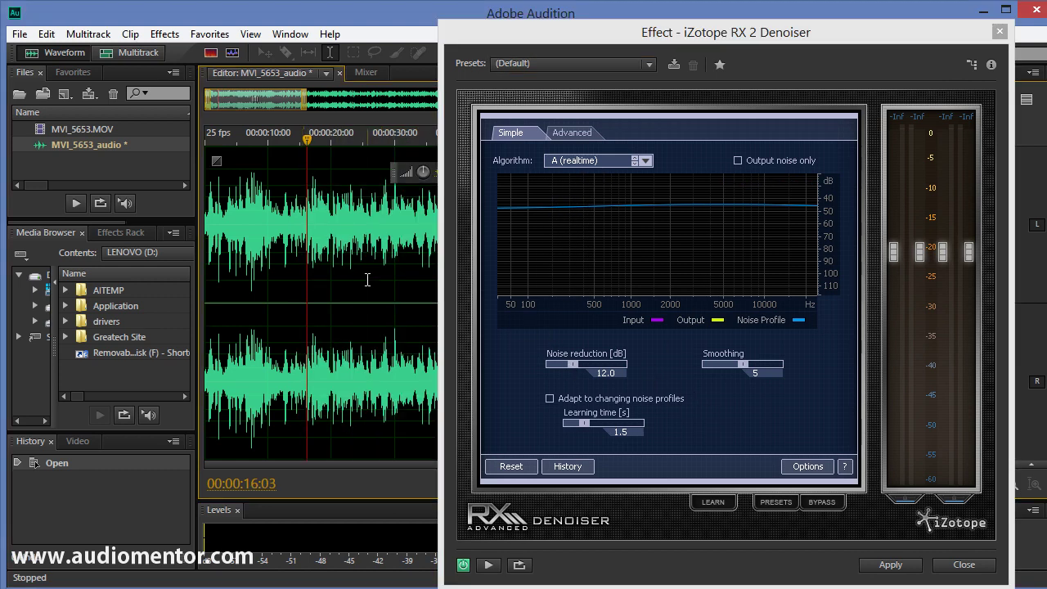
Step: Select the first half second of noise-only lead-in at the track start and play it
{"action": "left_click_drag", "start_coordinate": [368, 280], "coordinate": [204, 279]}
{"action": "scroll", "coordinate": [210, 292], "scroll_direction": "up", "scroll_amount": 5}
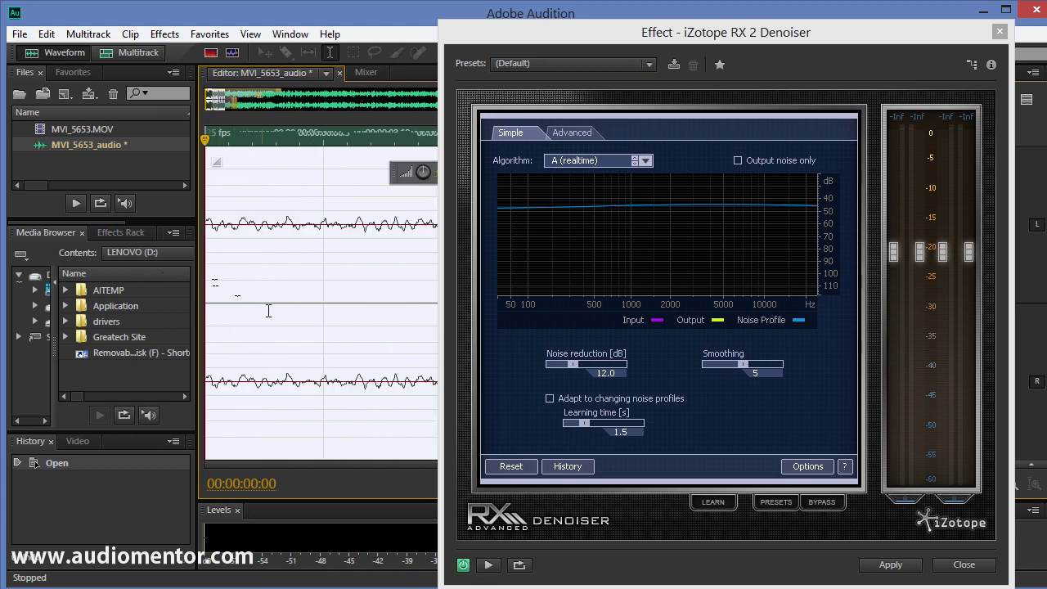
{"action": "left_click", "coordinate": [246, 241]}
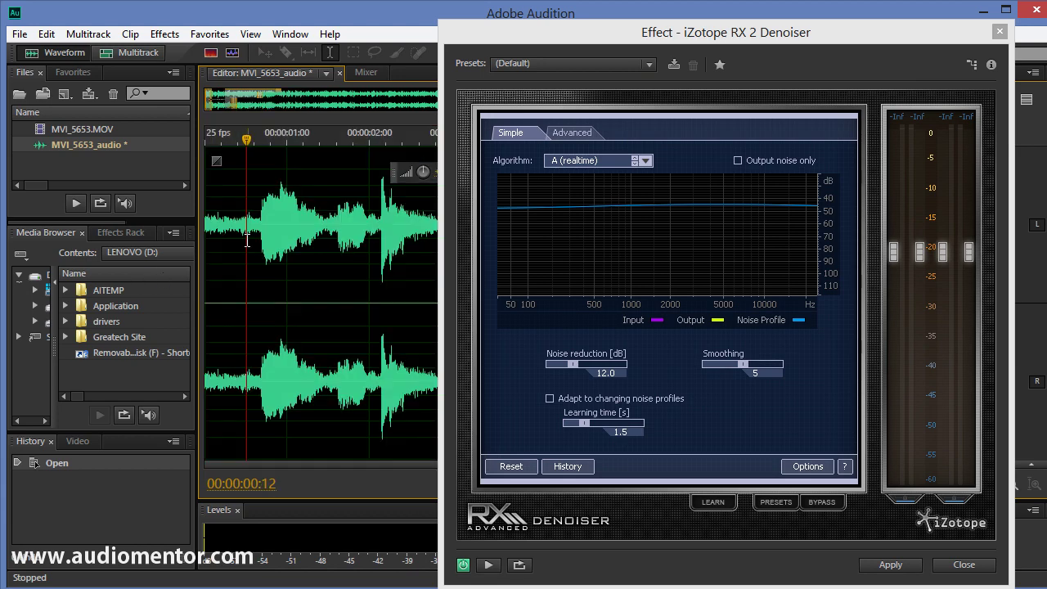
{"action": "left_click_drag", "start_coordinate": [247, 239], "coordinate": [152, 235]}
{"action": "scroll", "coordinate": [237, 228], "scroll_direction": "up", "scroll_amount": 1}
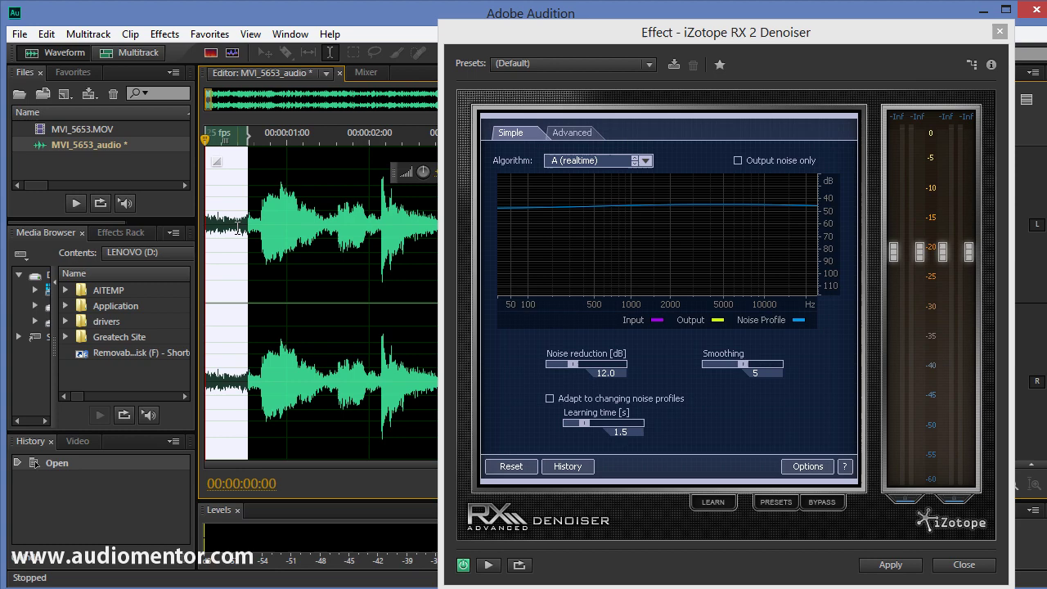
{"action": "scroll", "coordinate": [214, 258], "scroll_direction": "up", "scroll_amount": 2}
{"action": "scroll", "coordinate": [239, 233], "scroll_direction": "down", "scroll_amount": 2}
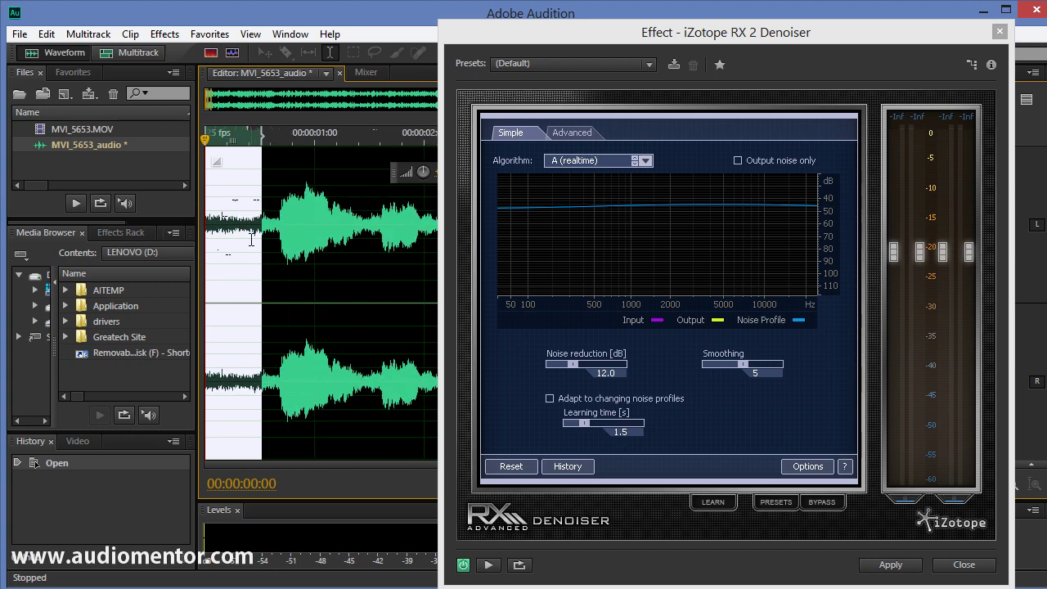
{"action": "key", "text": "space"}
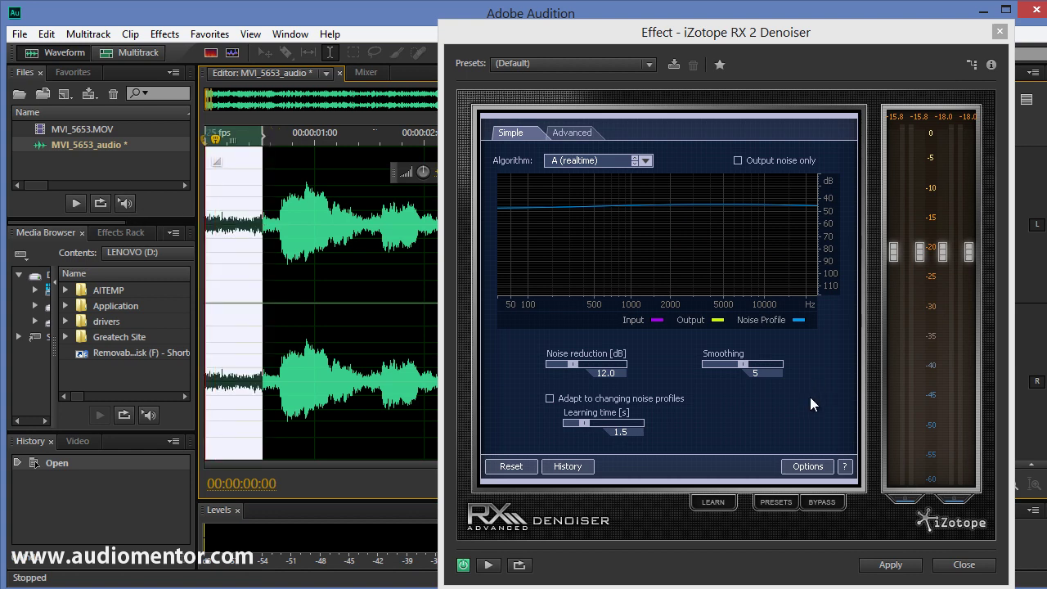
Step: Press LEARN and run the lead-in through the preview so the noise profile is captured
{"action": "left_click", "coordinate": [713, 501]}
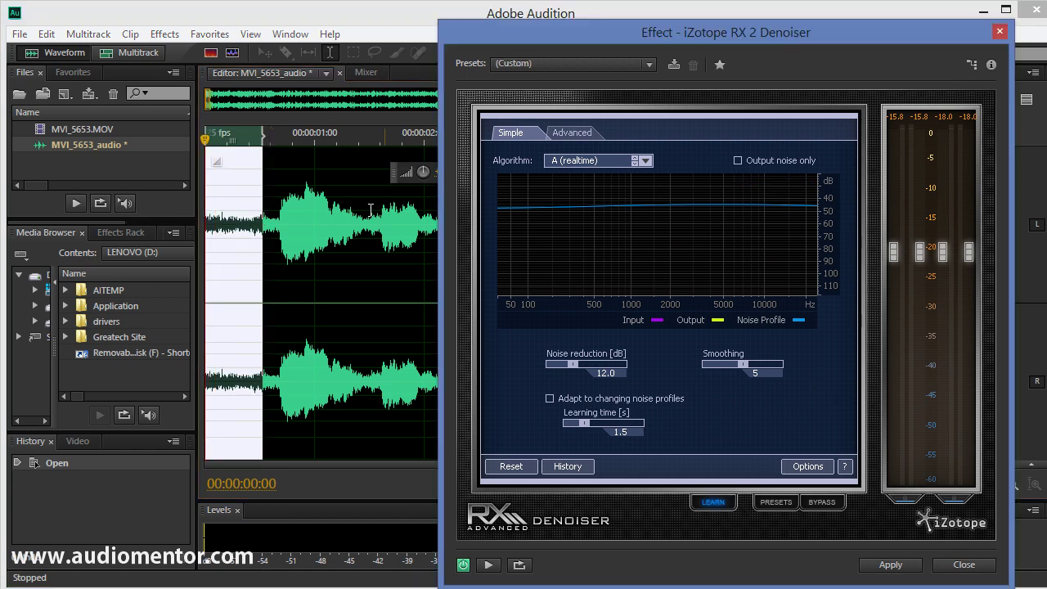
{"action": "left_click", "coordinate": [488, 565]}
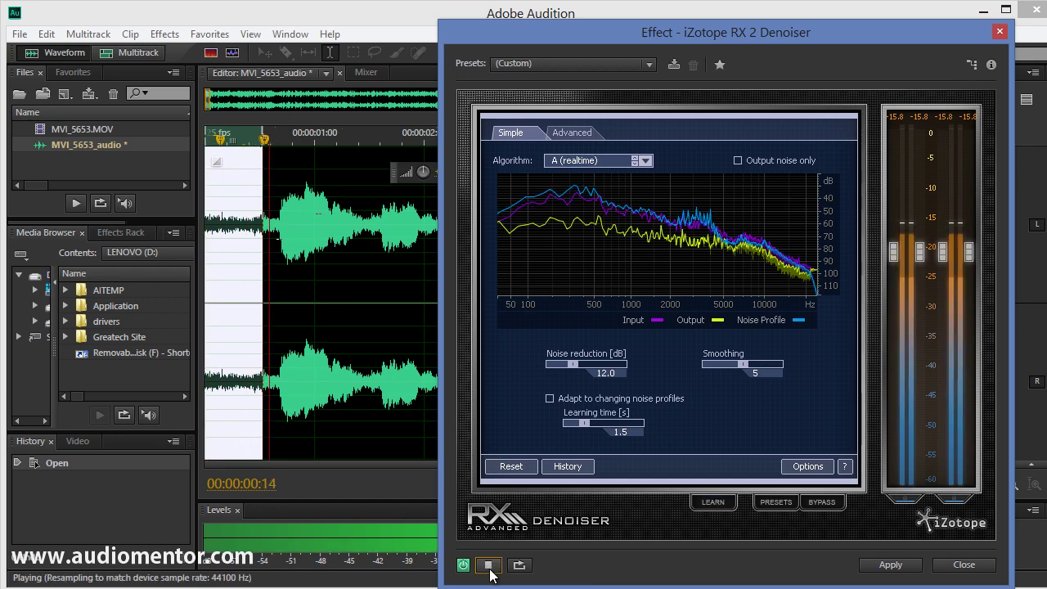
{"action": "left_click", "coordinate": [488, 565]}
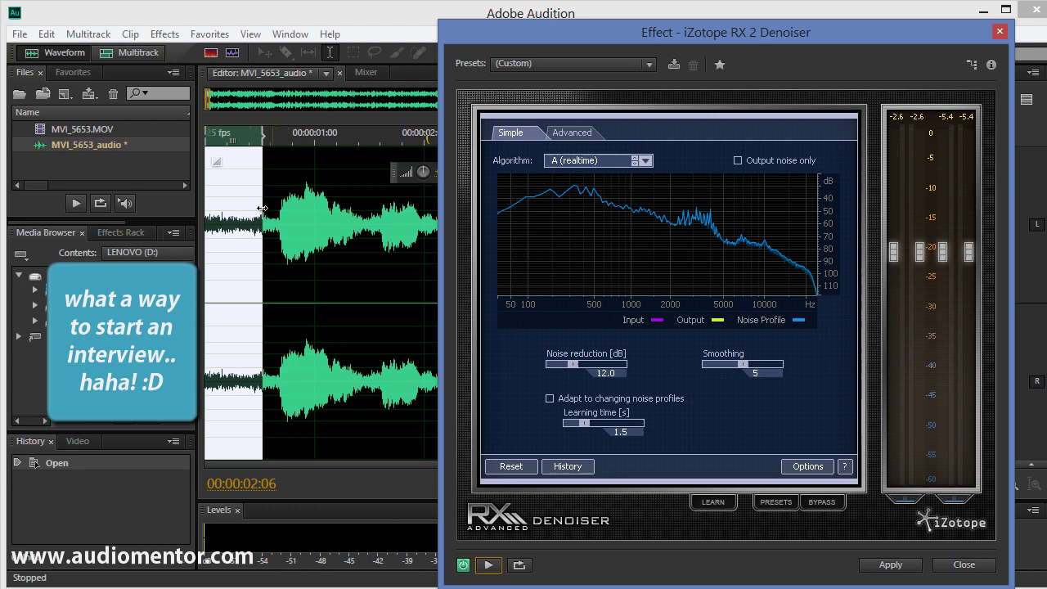
Step: Preview the denoised speech from 0:15 to 0:38 and nudge noise reduction to 12.7 dB
{"action": "scroll", "coordinate": [260, 238], "scroll_direction": "down", "scroll_amount": 3}
{"action": "scroll", "coordinate": [260, 243], "scroll_direction": "down", "scroll_amount": 3}
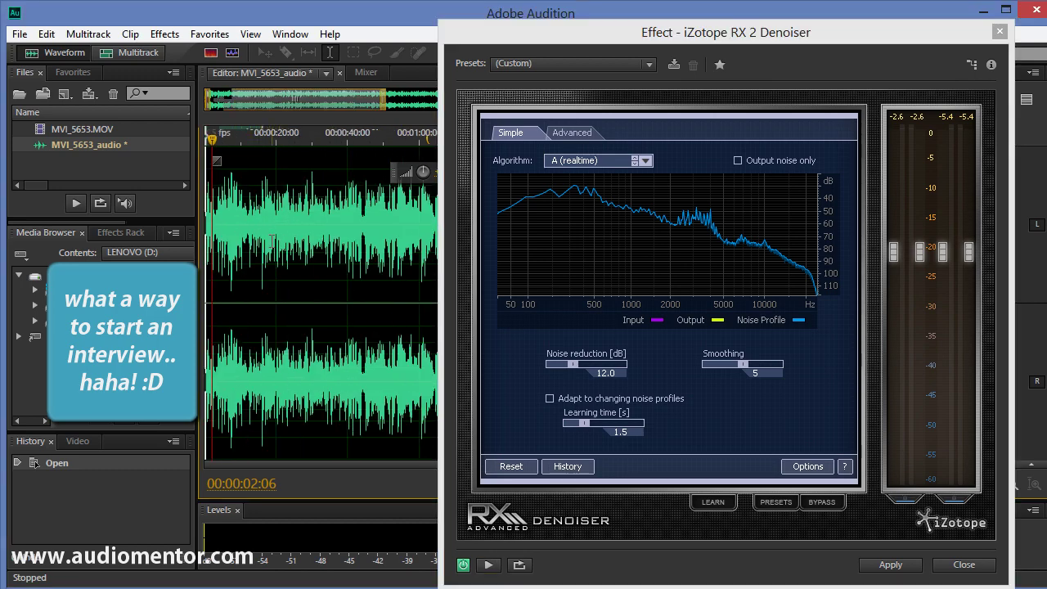
{"action": "left_click_drag", "start_coordinate": [260, 245], "coordinate": [365, 248]}
{"action": "scroll", "coordinate": [294, 242], "scroll_direction": "up", "scroll_amount": 3}
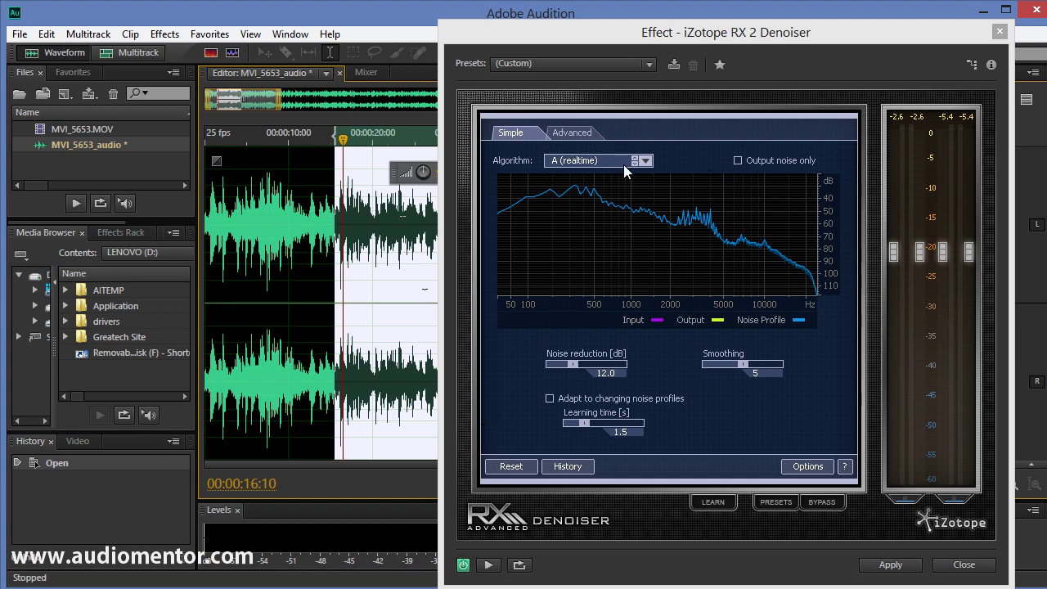
{"action": "left_click", "coordinate": [489, 564]}
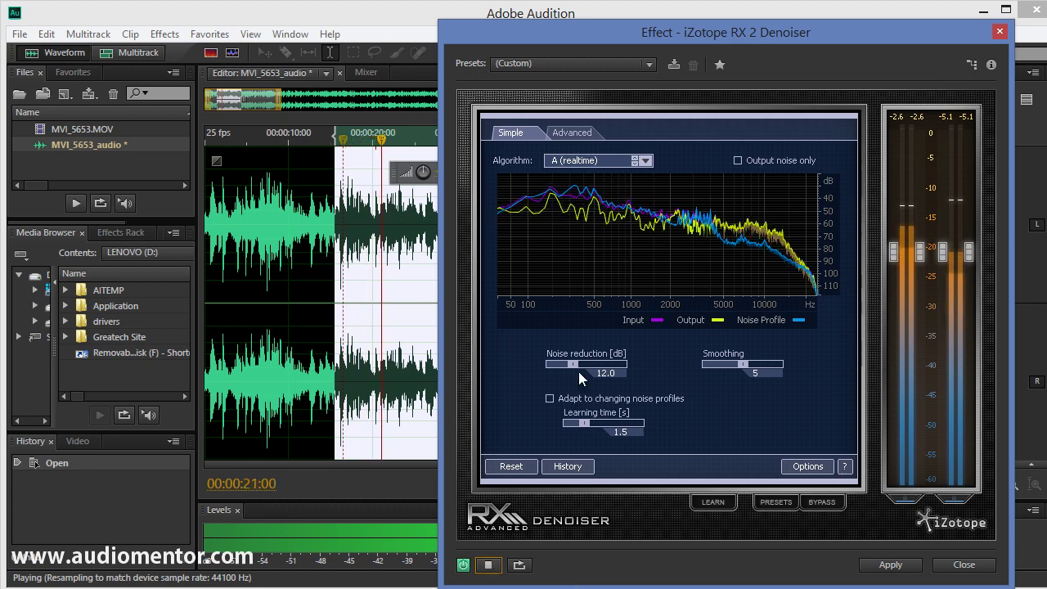
{"action": "key", "text": "space"}
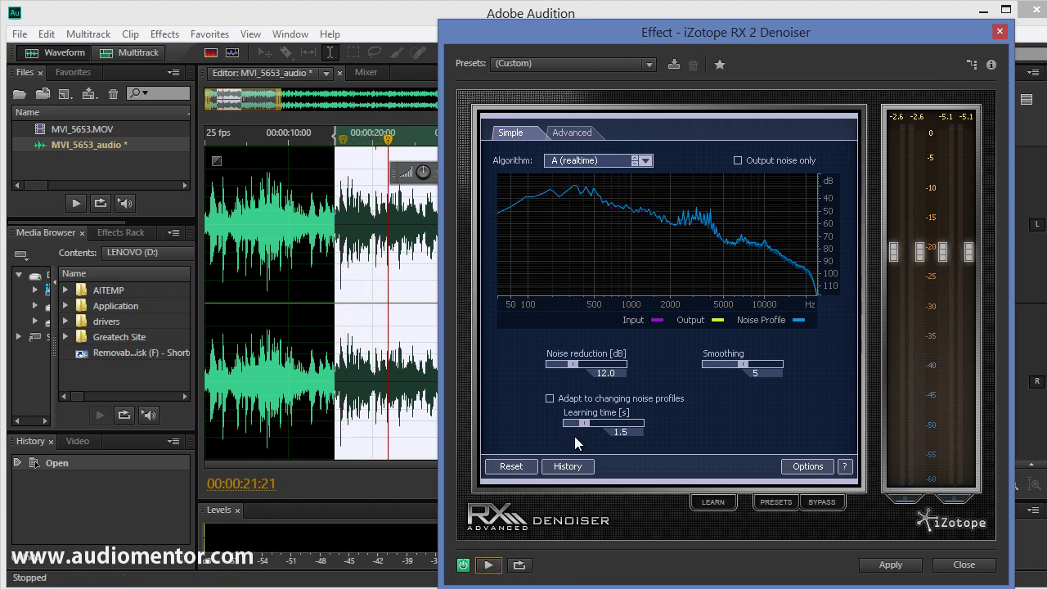
{"action": "key", "text": "space"}
{"action": "left_click", "coordinate": [573, 363]}
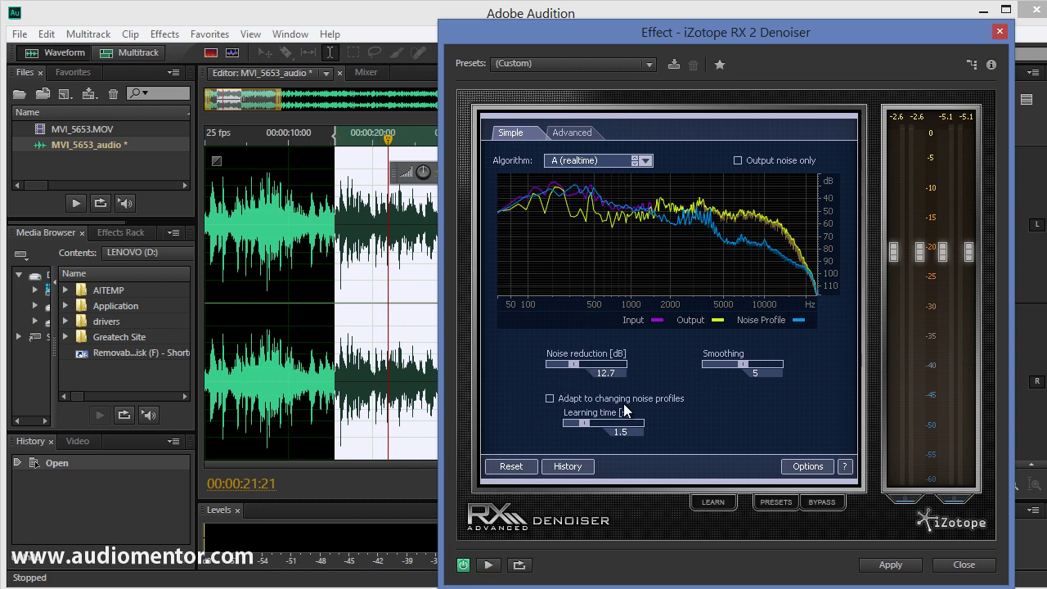
Step: Lower noise reduction to 8.9 dB and preview another stretch of speech through the denoiser
{"action": "left_click_drag", "start_coordinate": [580, 362], "coordinate": [570, 386]}
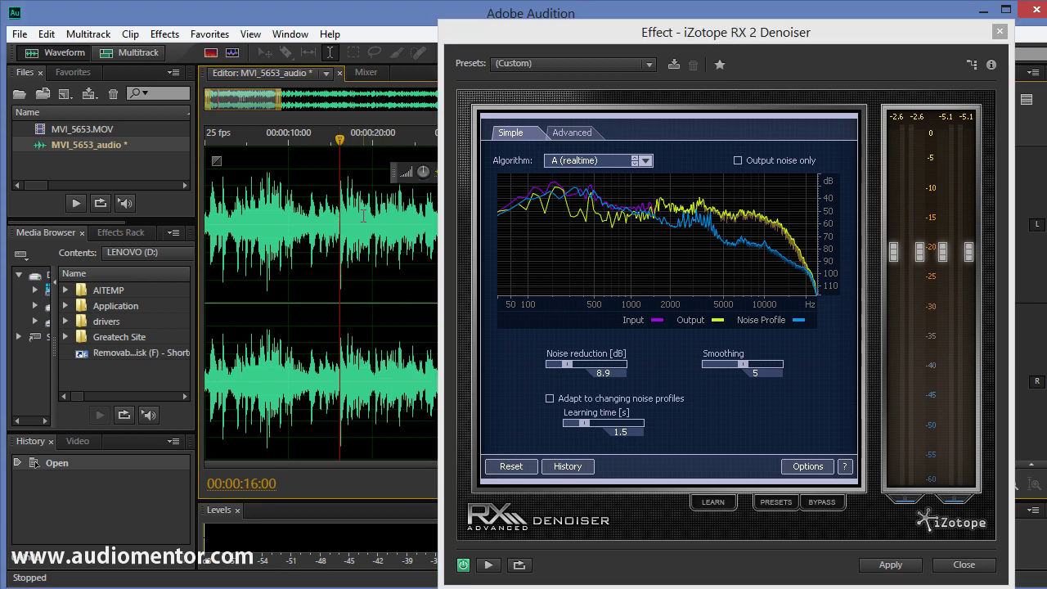
{"action": "left_click_drag", "start_coordinate": [313, 213], "coordinate": [393, 213]}
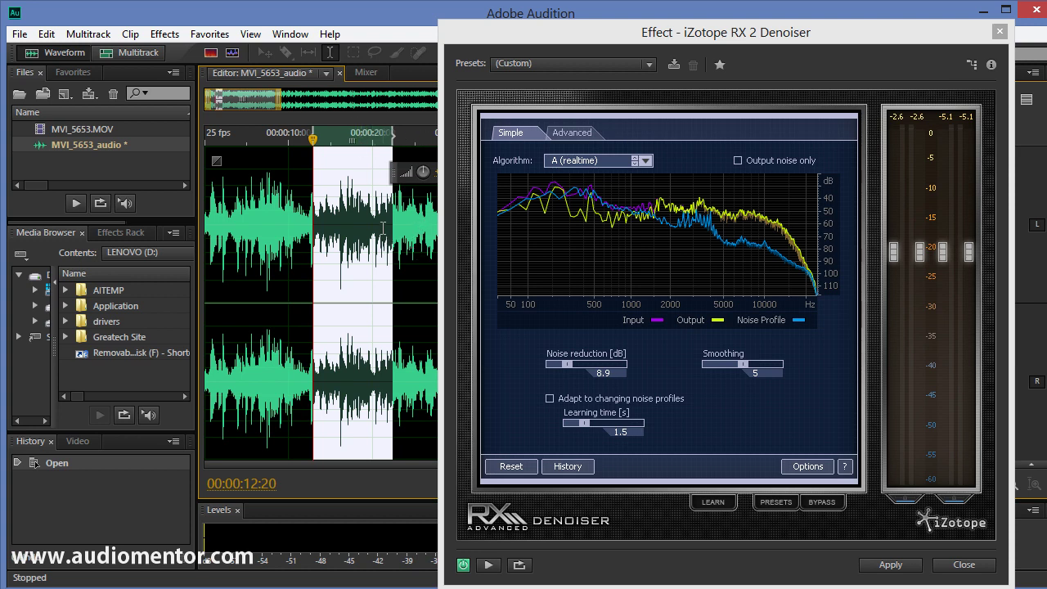
{"action": "left_click", "coordinate": [489, 566]}
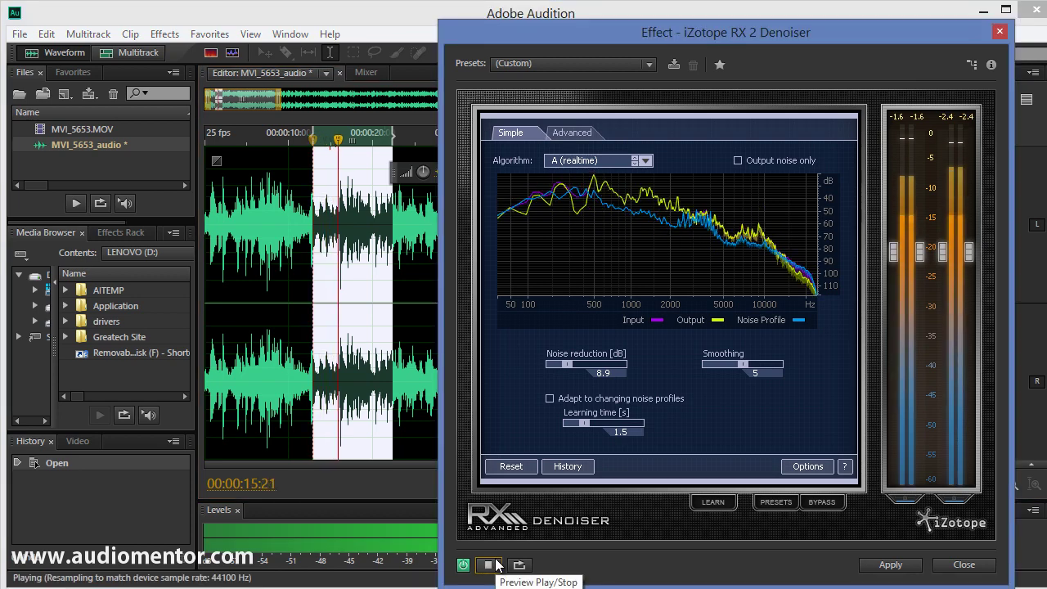
{"action": "left_click", "coordinate": [489, 564]}
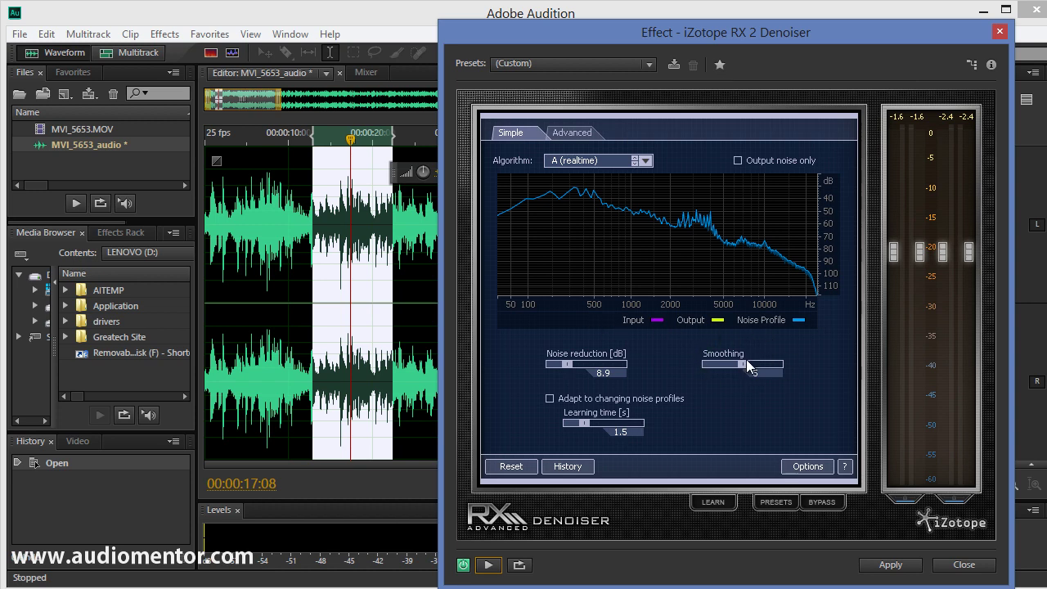
Step: Drag Smoothing up to 10 while previewing the denoised speech through about 0:22
{"action": "left_click_drag", "start_coordinate": [747, 365], "coordinate": [776, 373]}
{"action": "left_click", "coordinate": [489, 564]}
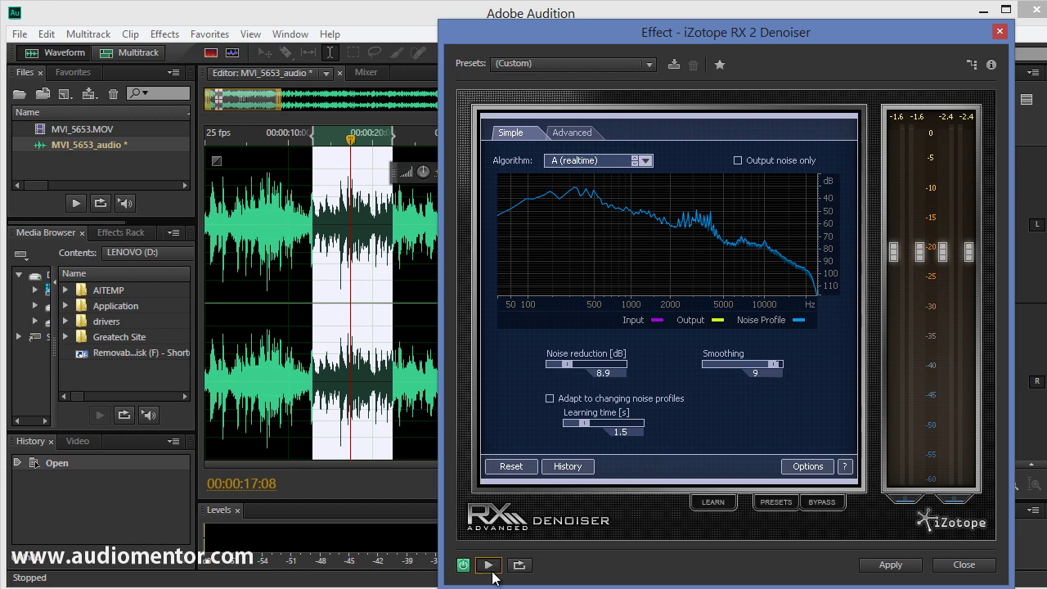
{"action": "mouse_move", "coordinate": [776, 373]}
{"action": "left_mouse_down"}
{"action": "mouse_move", "coordinate": [718, 374]}
{"action": "mouse_move", "coordinate": [731, 363]}
{"action": "mouse_move", "coordinate": [792, 366]}
{"action": "left_mouse_up"}
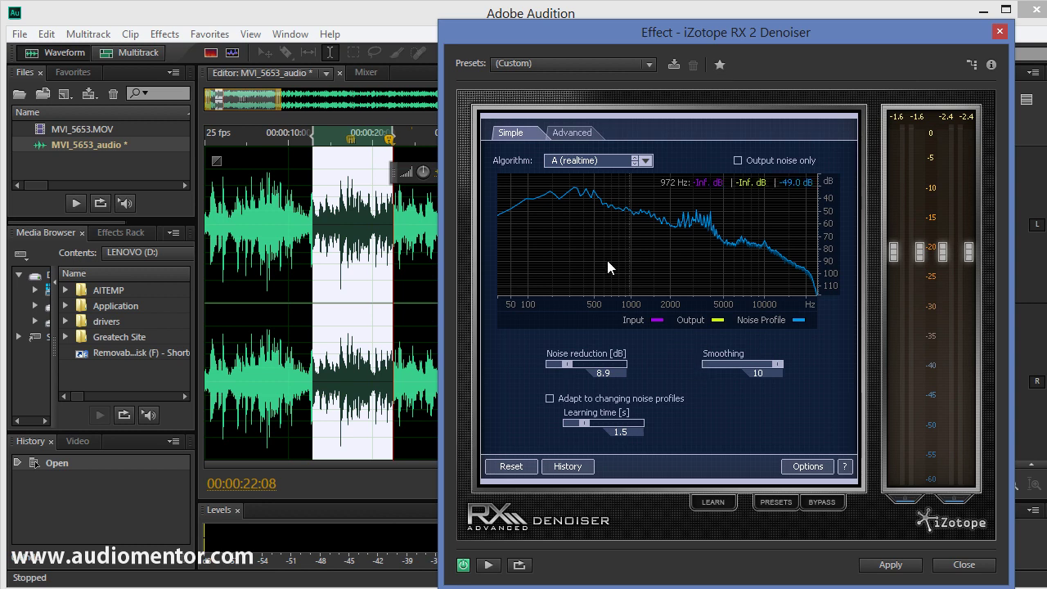
Step: Switch to algorithm D (best, slowest), clear the waveform selection and move the playhead to 0:16
{"action": "left_click", "coordinate": [645, 161]}
{"action": "left_click", "coordinate": [604, 218]}
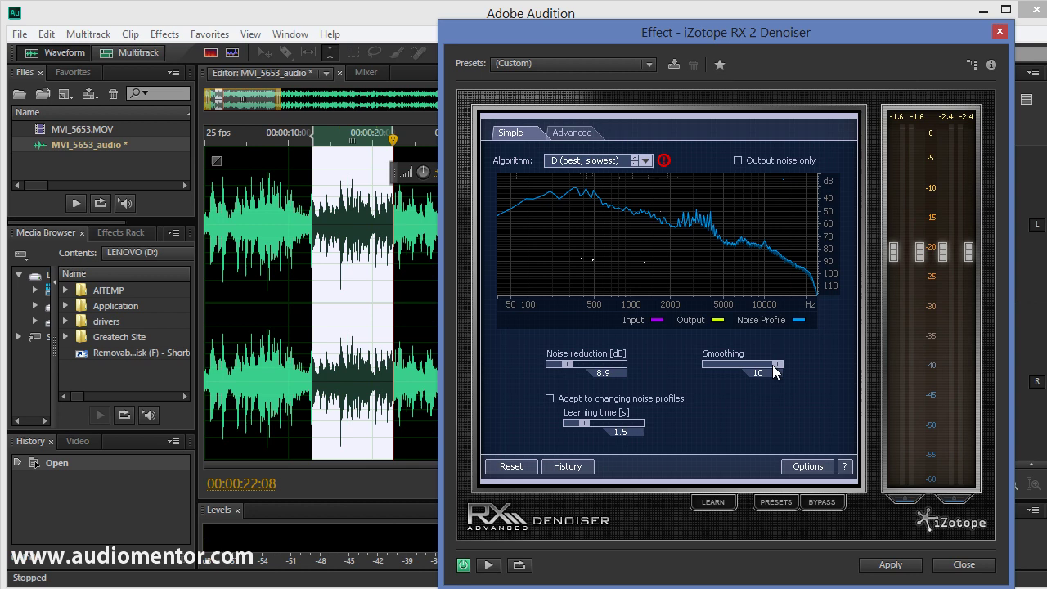
{"action": "left_click", "coordinate": [292, 286]}
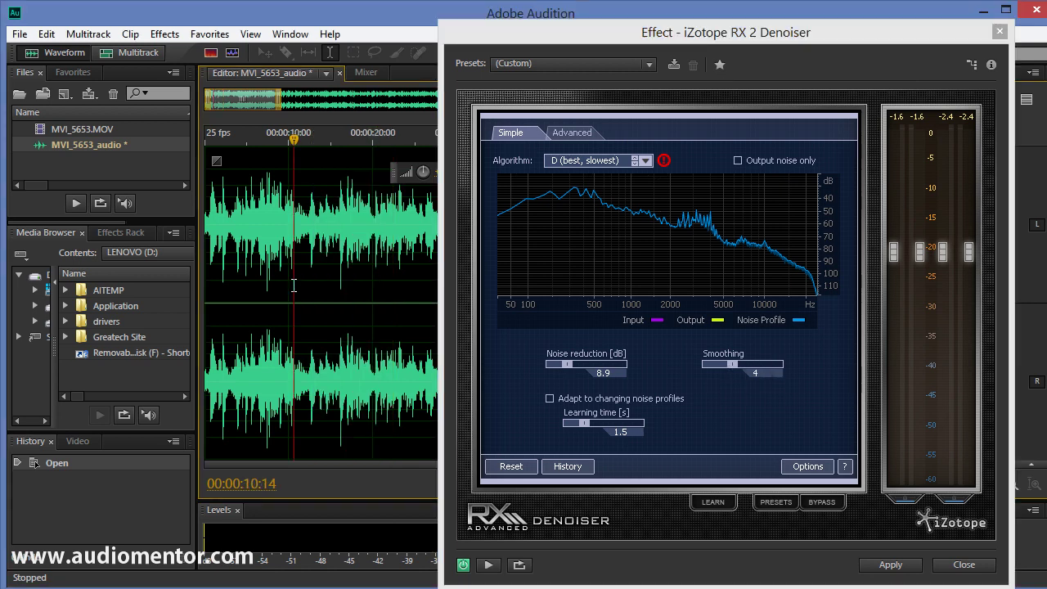
{"action": "left_click", "coordinate": [363, 243]}
{"action": "left_click", "coordinate": [340, 236]}
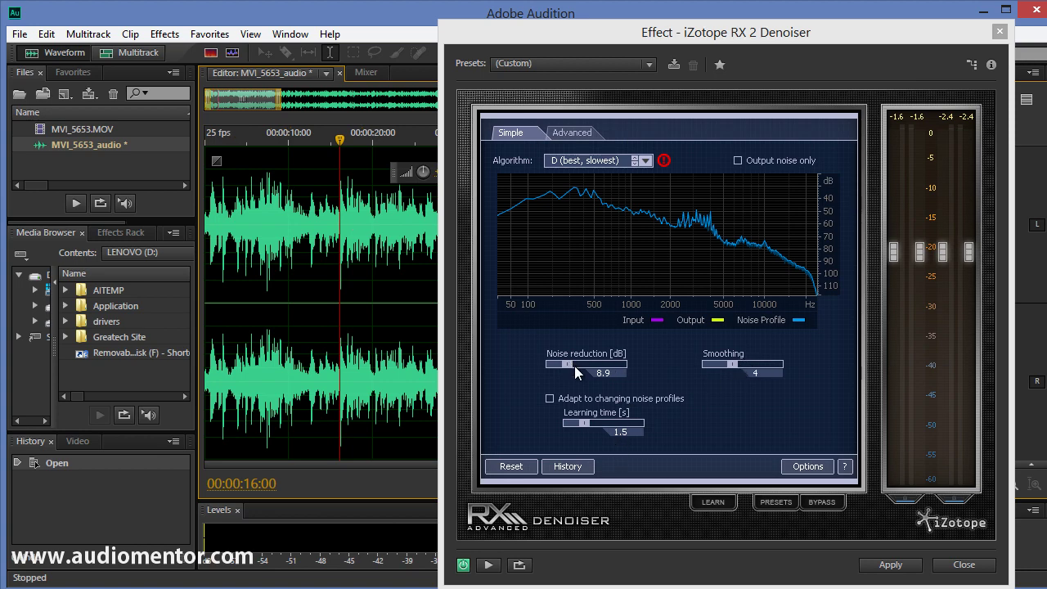
Step: Preview noise reduction at 0.0 versus 10.4 dB, settling on 10.4 dB with Smoothing 7
{"action": "left_click_drag", "start_coordinate": [574, 366], "coordinate": [555, 424]}
{"action": "left_click", "coordinate": [488, 564]}
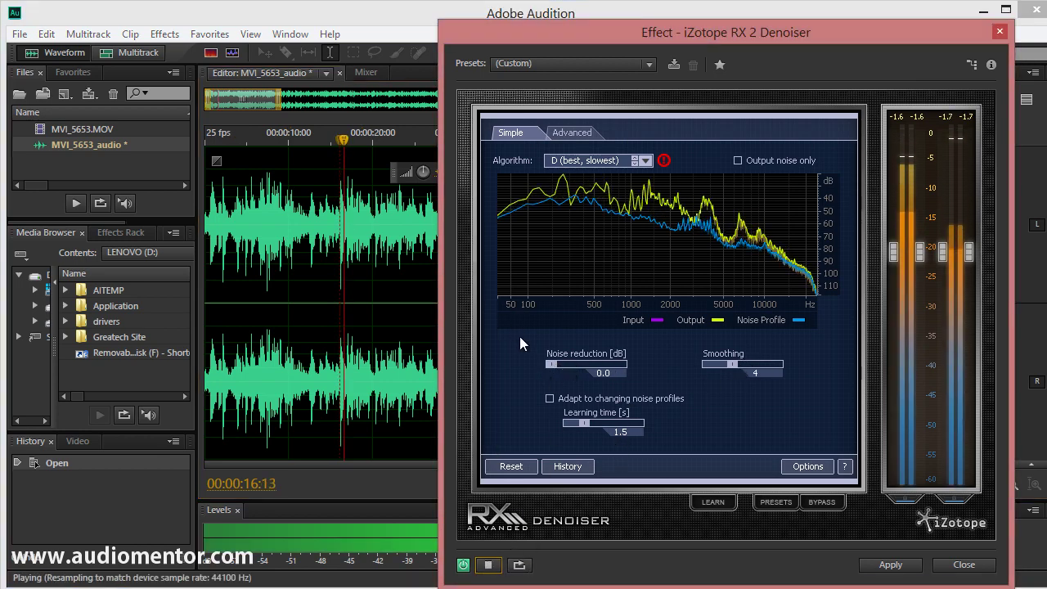
{"action": "left_click_drag", "start_coordinate": [551, 364], "coordinate": [570, 364]}
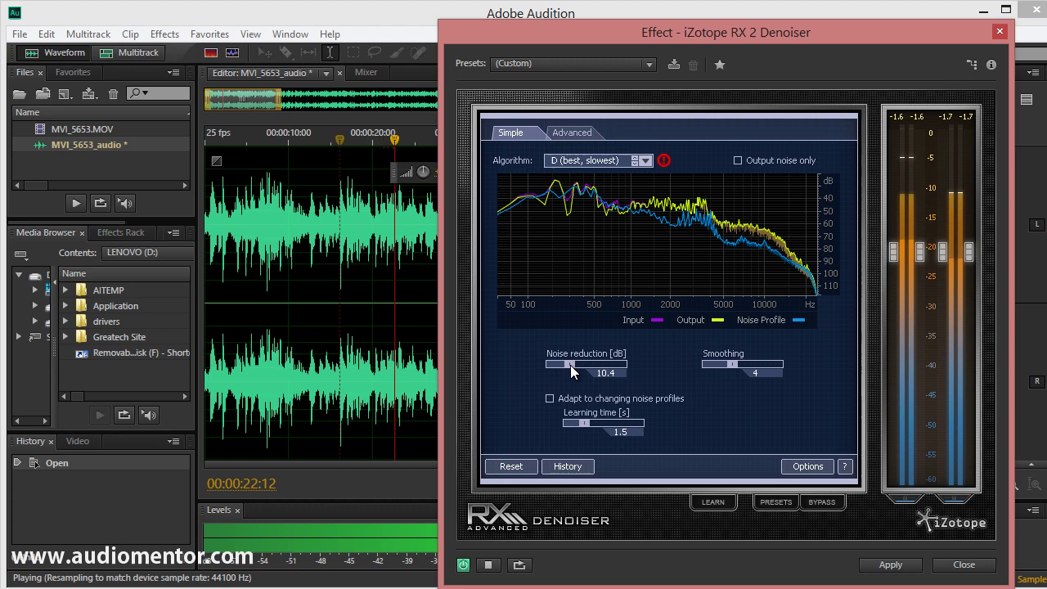
{"action": "left_click_drag", "start_coordinate": [735, 362], "coordinate": [757, 370]}
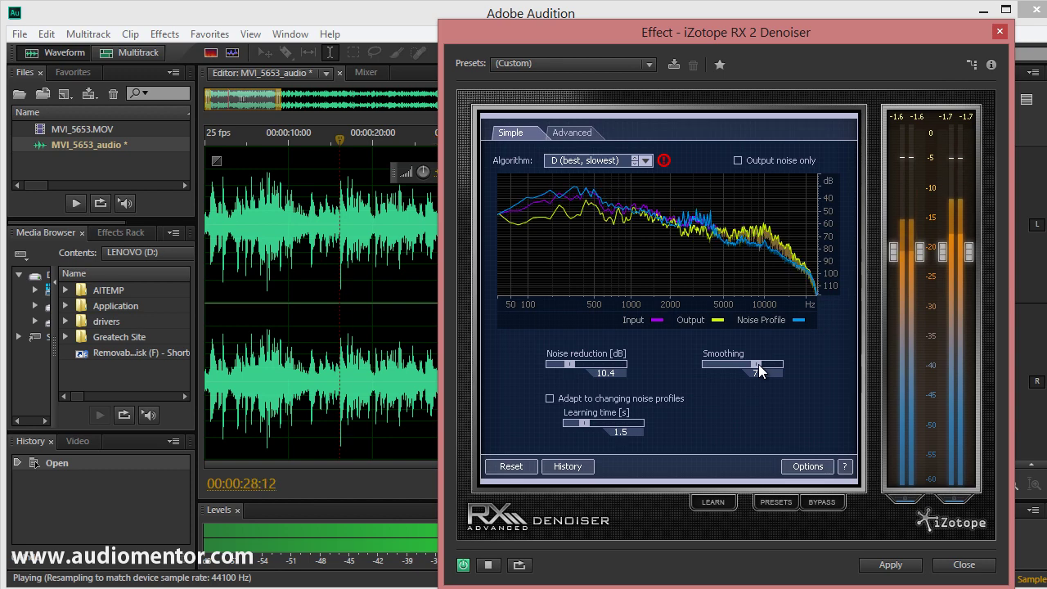
{"action": "left_click", "coordinate": [489, 565]}
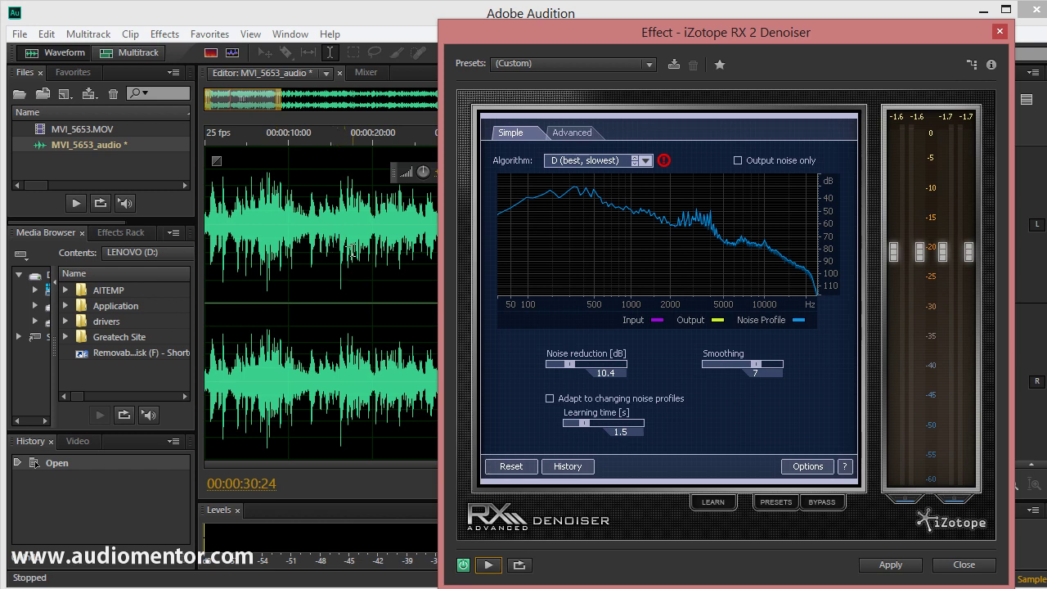
Step: Enable 'Adapt to changing noise profiles' and set the playback start point around 14 seconds
{"action": "left_click", "coordinate": [551, 399]}
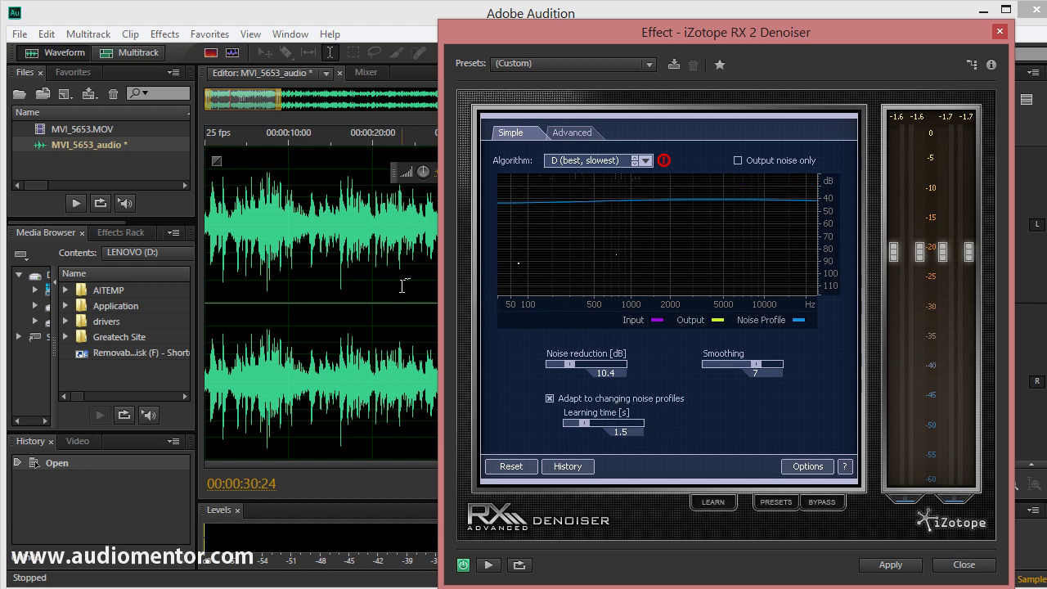
{"action": "left_click", "coordinate": [315, 248]}
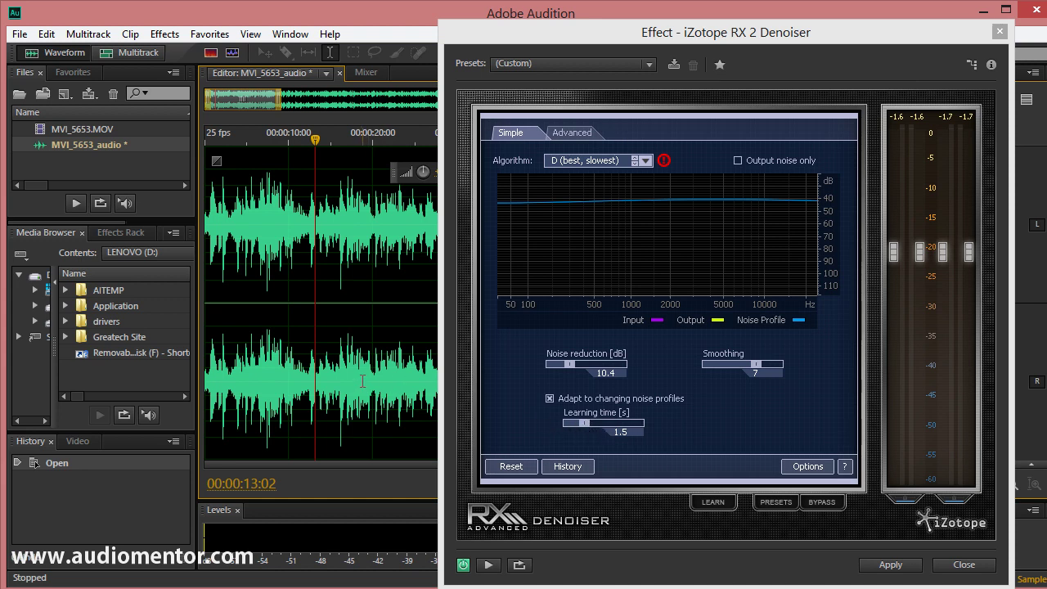
{"action": "left_click", "coordinate": [264, 261]}
{"action": "left_click_drag", "start_coordinate": [278, 262], "coordinate": [249, 260]}
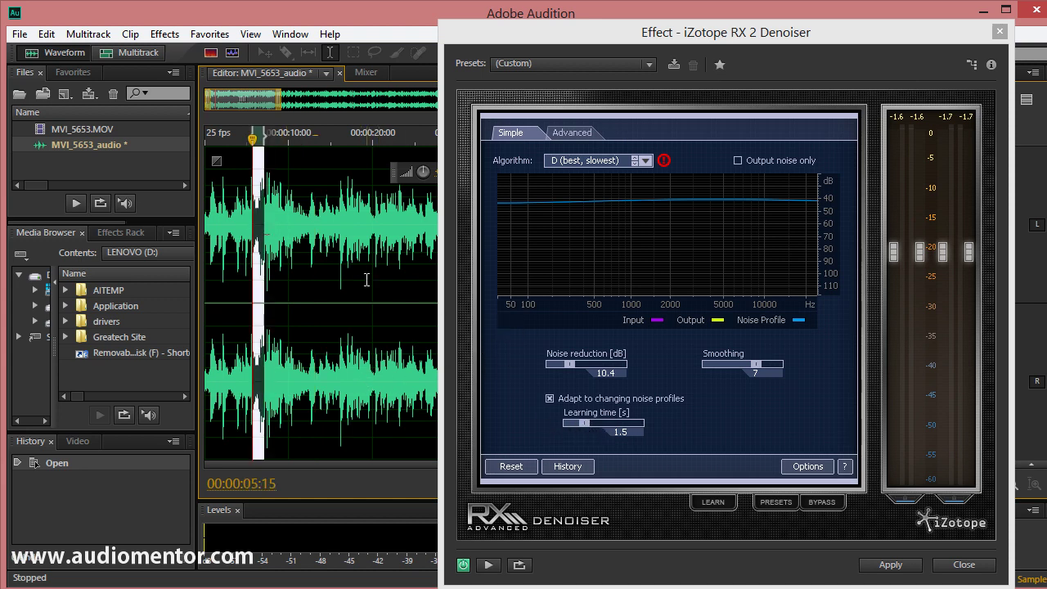
{"action": "left_click", "coordinate": [320, 257]}
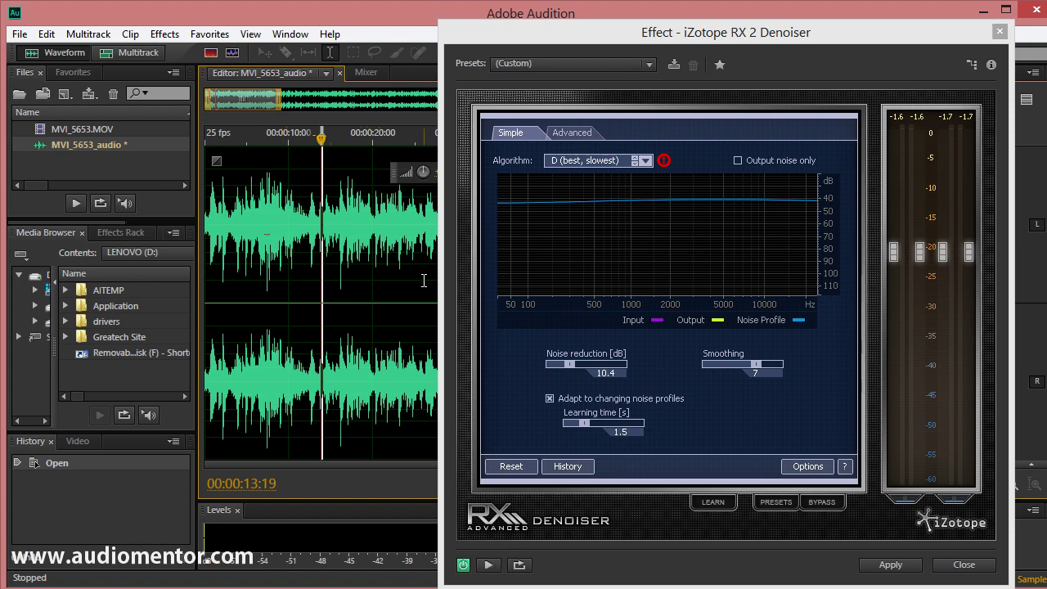
{"action": "left_click", "coordinate": [399, 282]}
Step: While previewing, set Learning time to 2.5 s and Noise reduction to 7.5 dB, then stop
{"action": "left_click", "coordinate": [489, 565]}
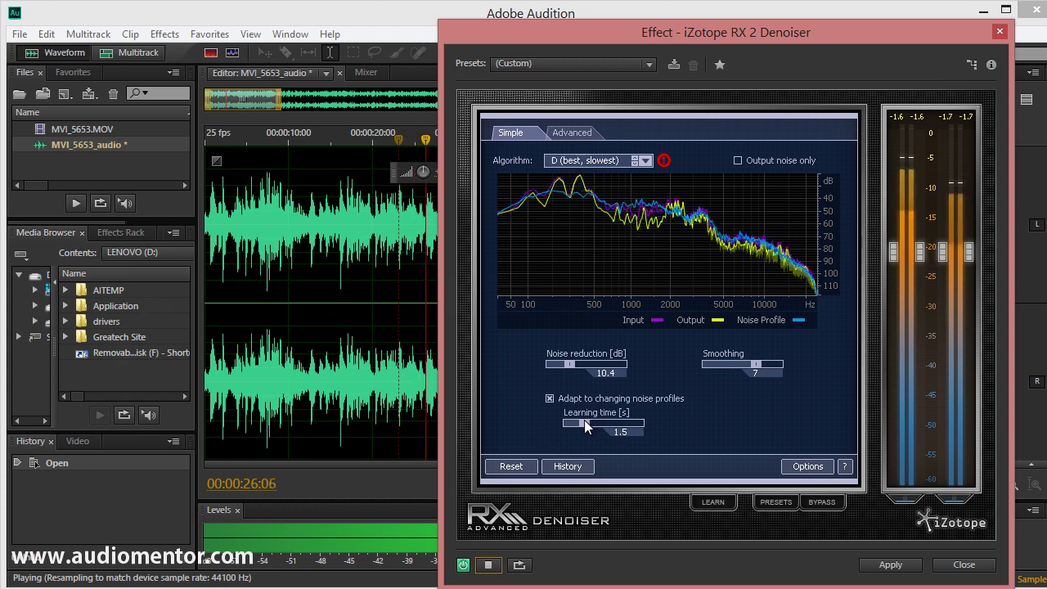
{"action": "left_click_drag", "start_coordinate": [584, 420], "coordinate": [601, 423]}
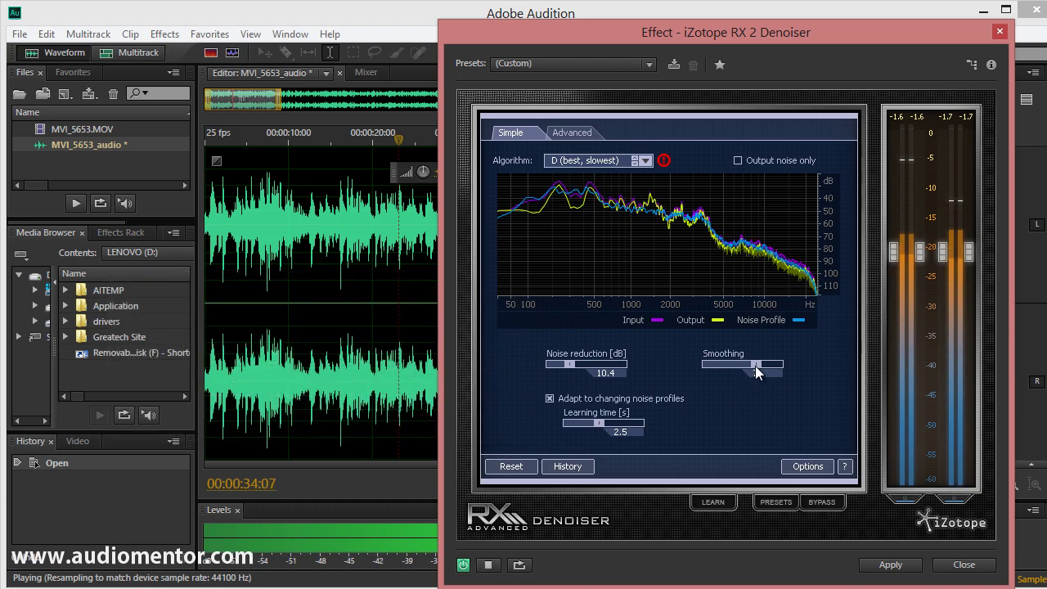
{"action": "left_click_drag", "start_coordinate": [568, 365], "coordinate": [566, 374]}
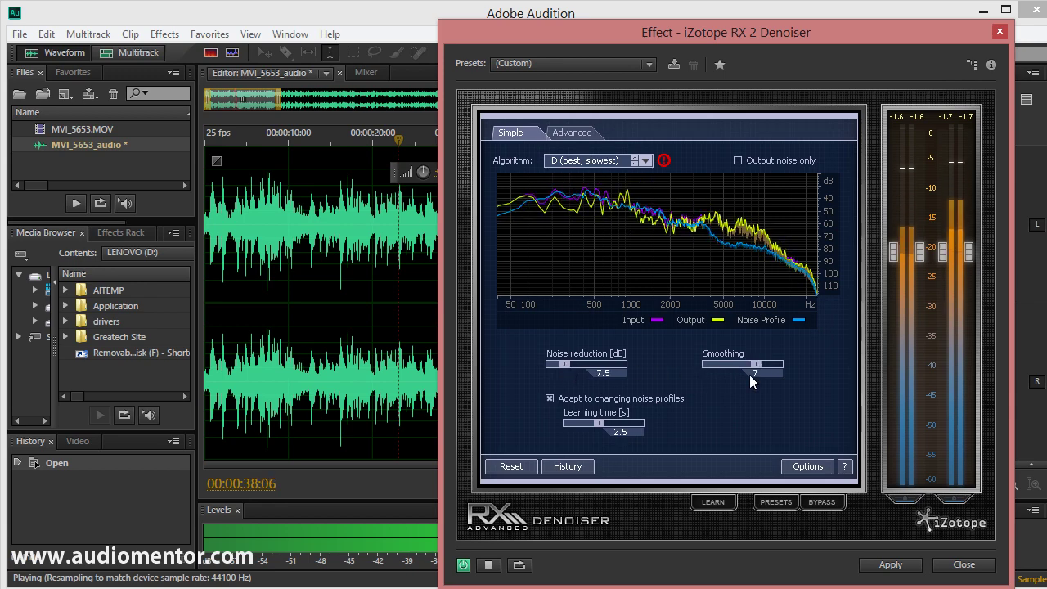
{"action": "left_click", "coordinate": [494, 564]}
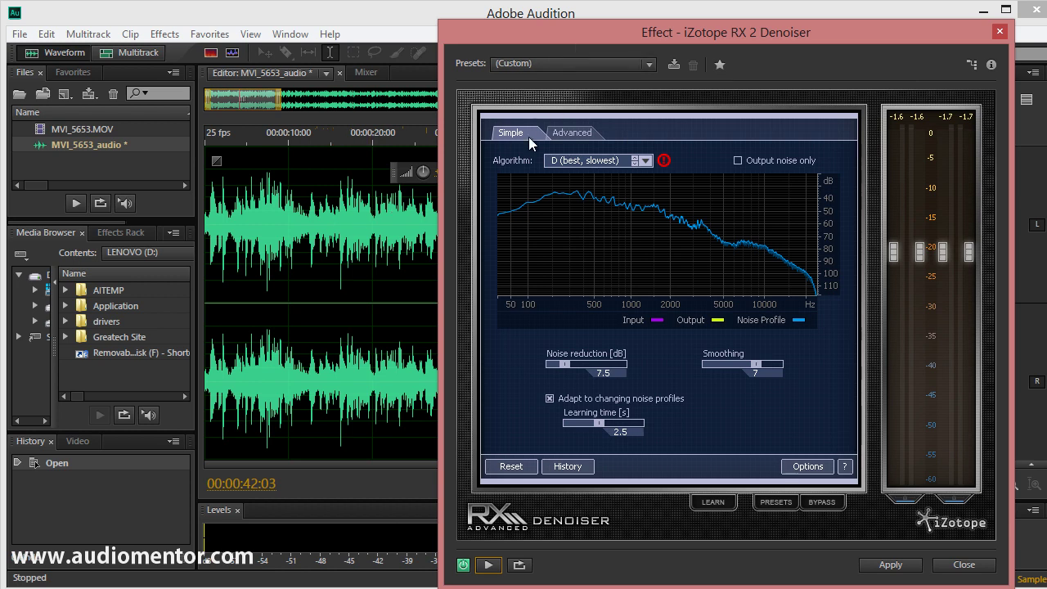
Step: On the Advanced tab, choose algorithm D (best, slowest)
{"action": "left_click", "coordinate": [575, 132]}
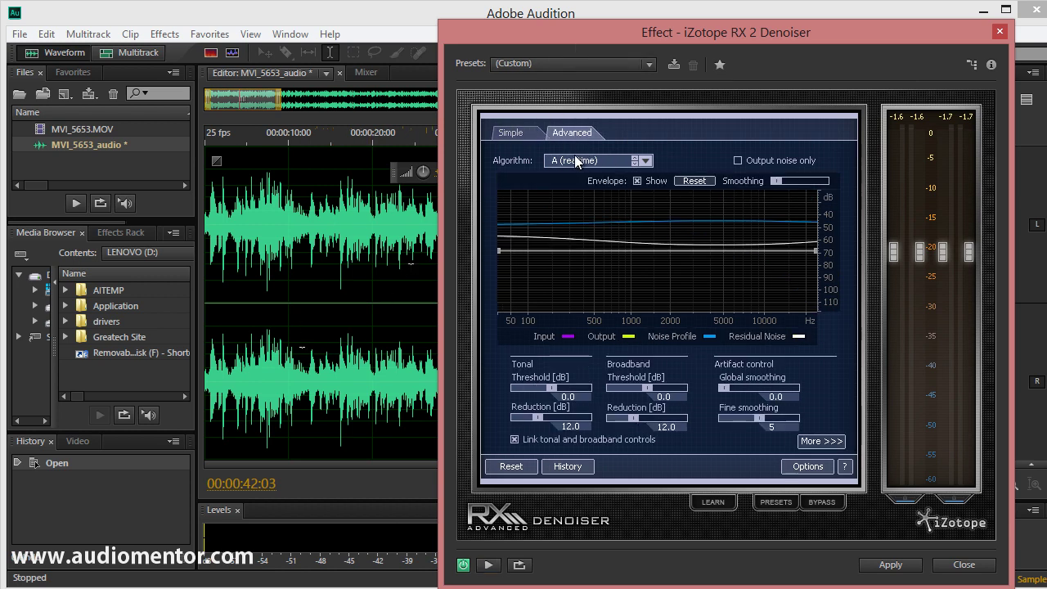
{"action": "left_click", "coordinate": [639, 159]}
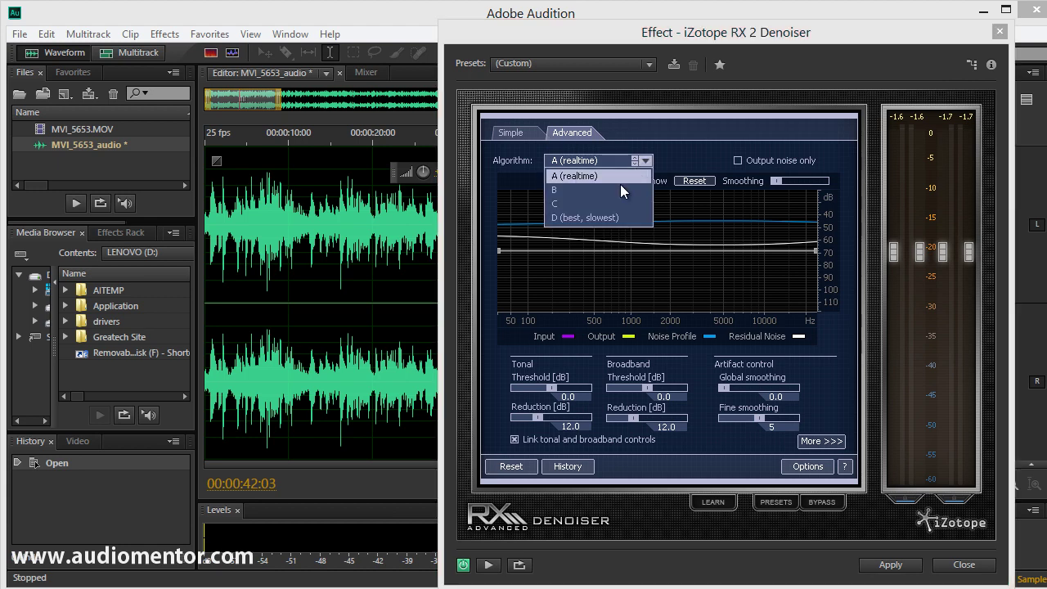
{"action": "left_click", "coordinate": [579, 219]}
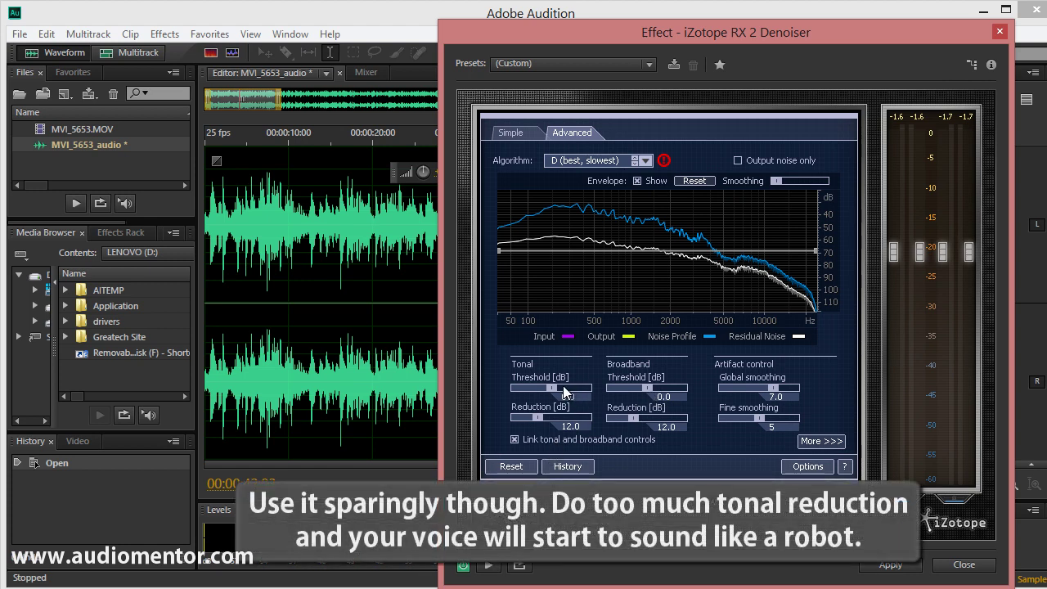
Step: Unlink tonal and broadband controls, setting Tonal threshold to 4.9 and Broadband threshold to -1.3
{"action": "left_click_drag", "start_coordinate": [552, 388], "coordinate": [561, 389]}
{"action": "left_click", "coordinate": [515, 439]}
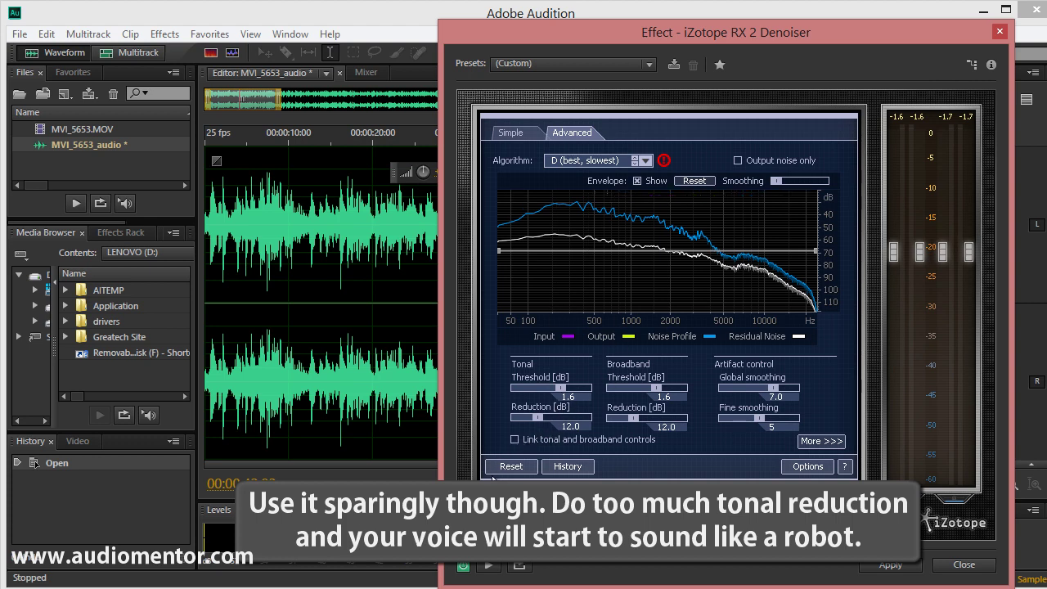
{"action": "left_click_drag", "start_coordinate": [560, 388], "coordinate": [578, 395]}
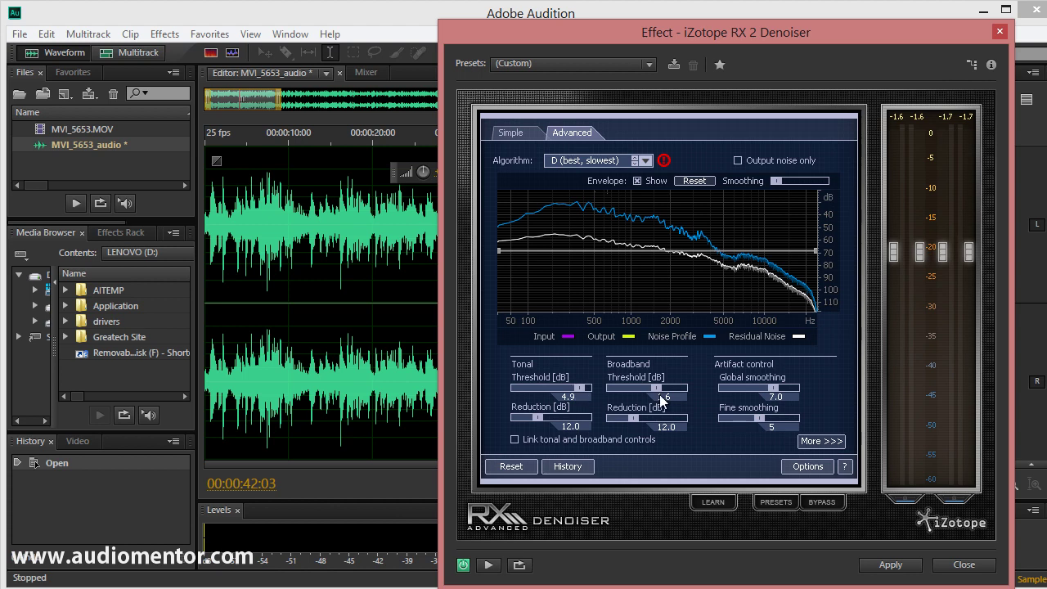
{"action": "left_click_drag", "start_coordinate": [659, 394], "coordinate": [634, 391]}
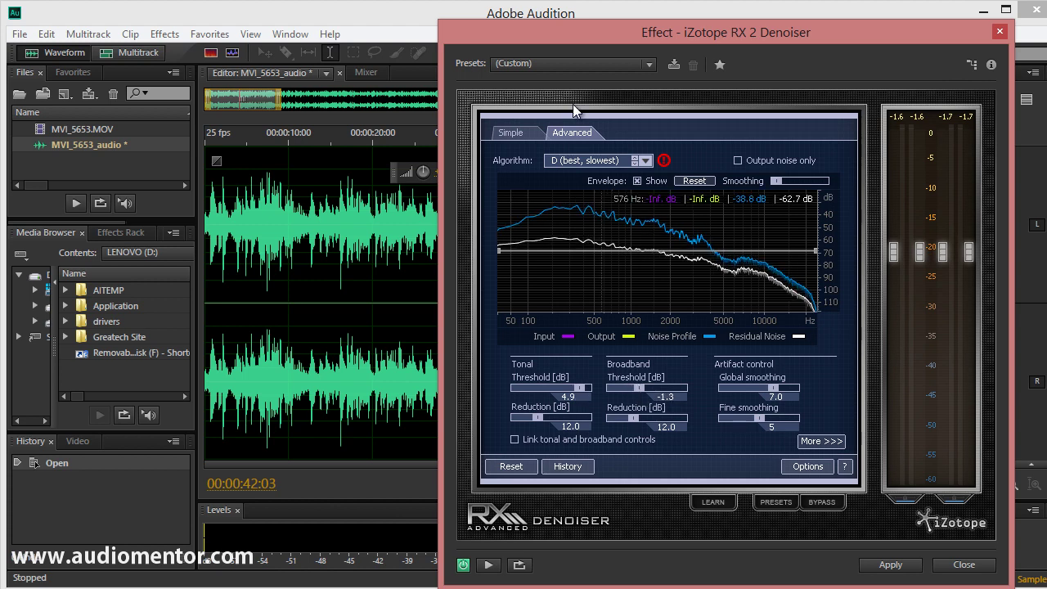
Step: Raise Simple Noise reduction to 18.4 dB and lower Advanced Global smoothing to 5.3
{"action": "left_click", "coordinate": [523, 131]}
{"action": "left_click_drag", "start_coordinate": [569, 363], "coordinate": [587, 362]}
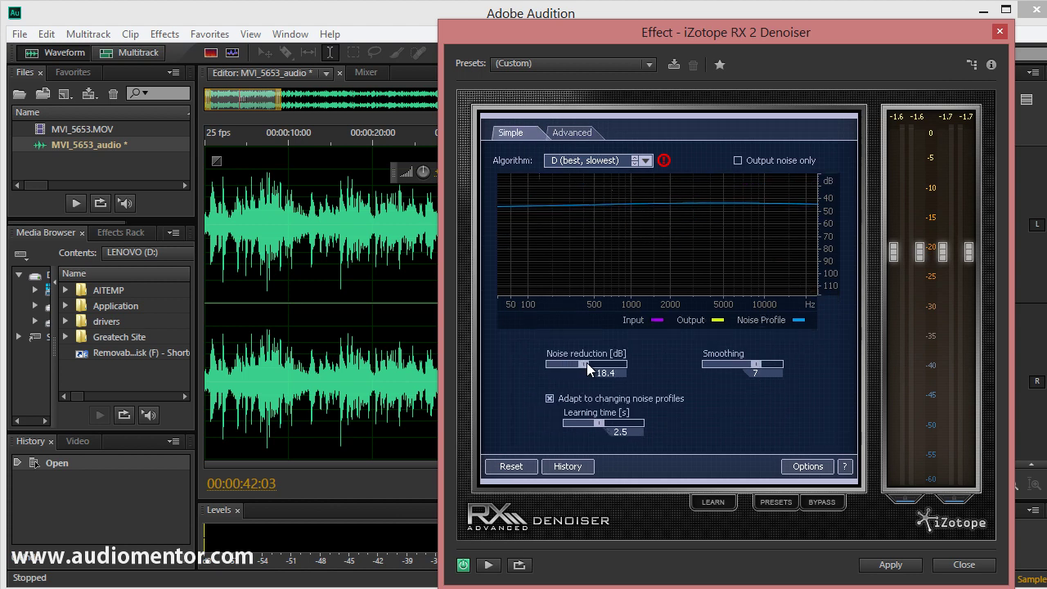
{"action": "left_click", "coordinate": [570, 133]}
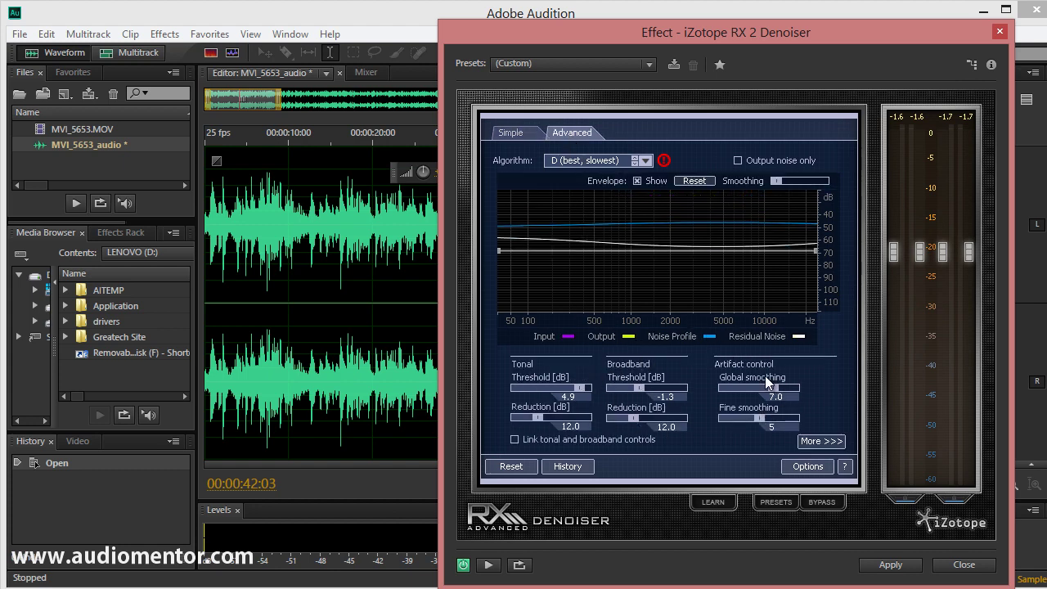
{"action": "left_click_drag", "start_coordinate": [789, 387], "coordinate": [729, 386]}
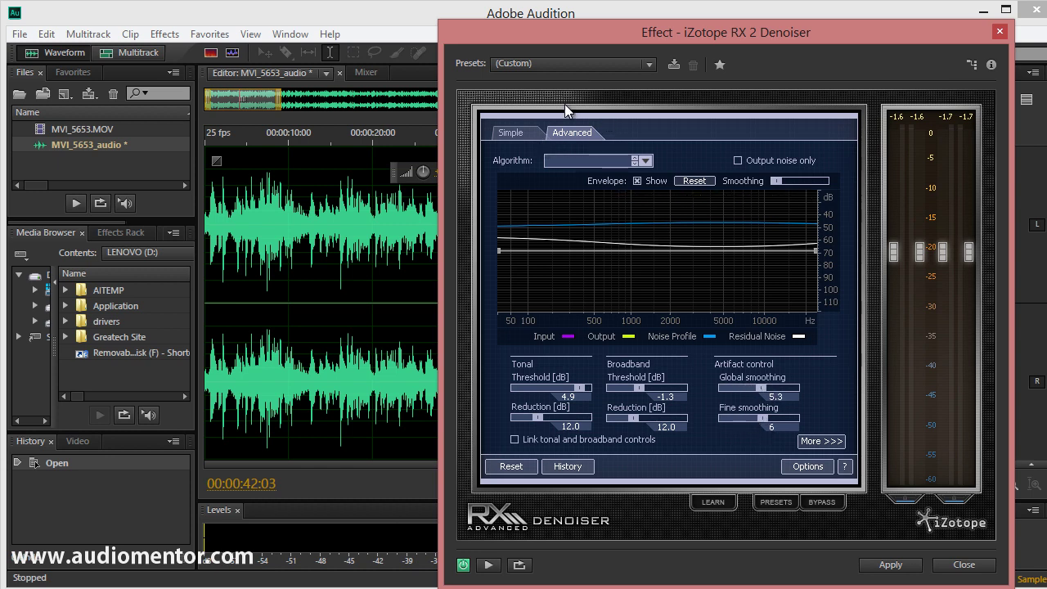
Step: Return to the Simple settings and show the Algorithm dropdown options
{"action": "left_click", "coordinate": [513, 132]}
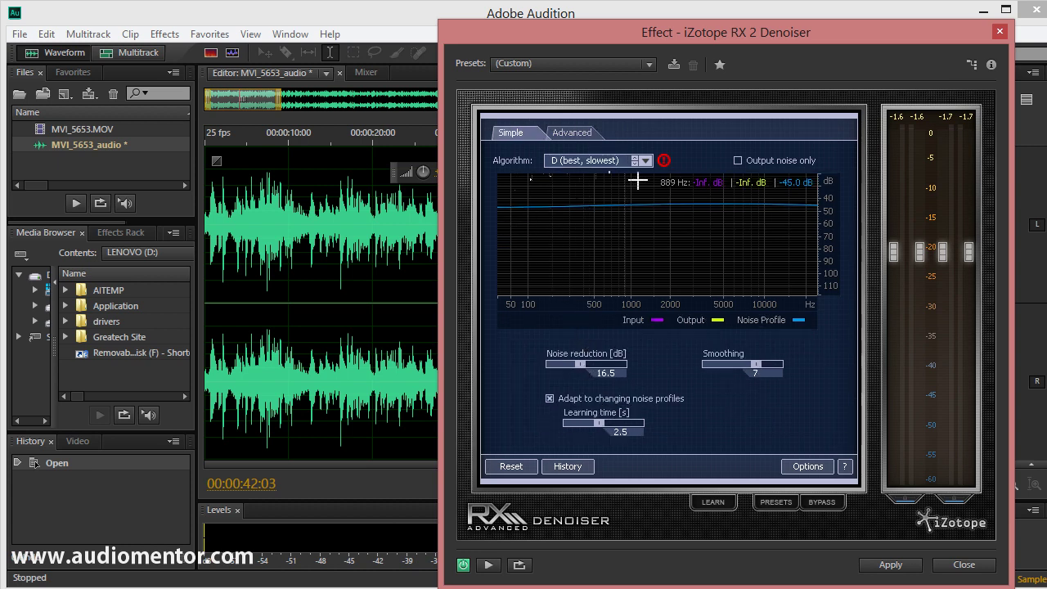
{"action": "left_click", "coordinate": [591, 161]}
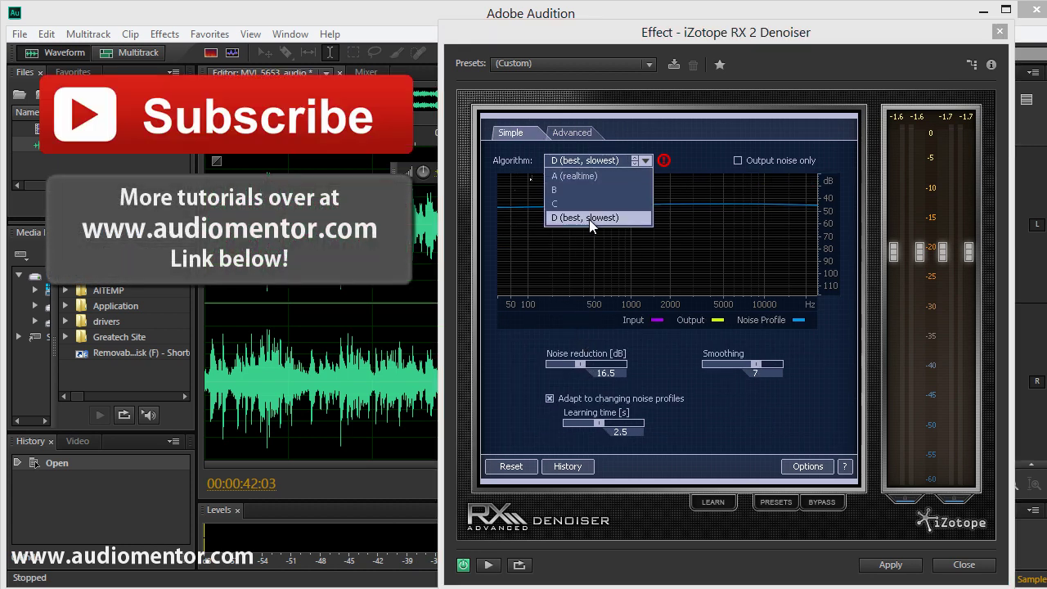